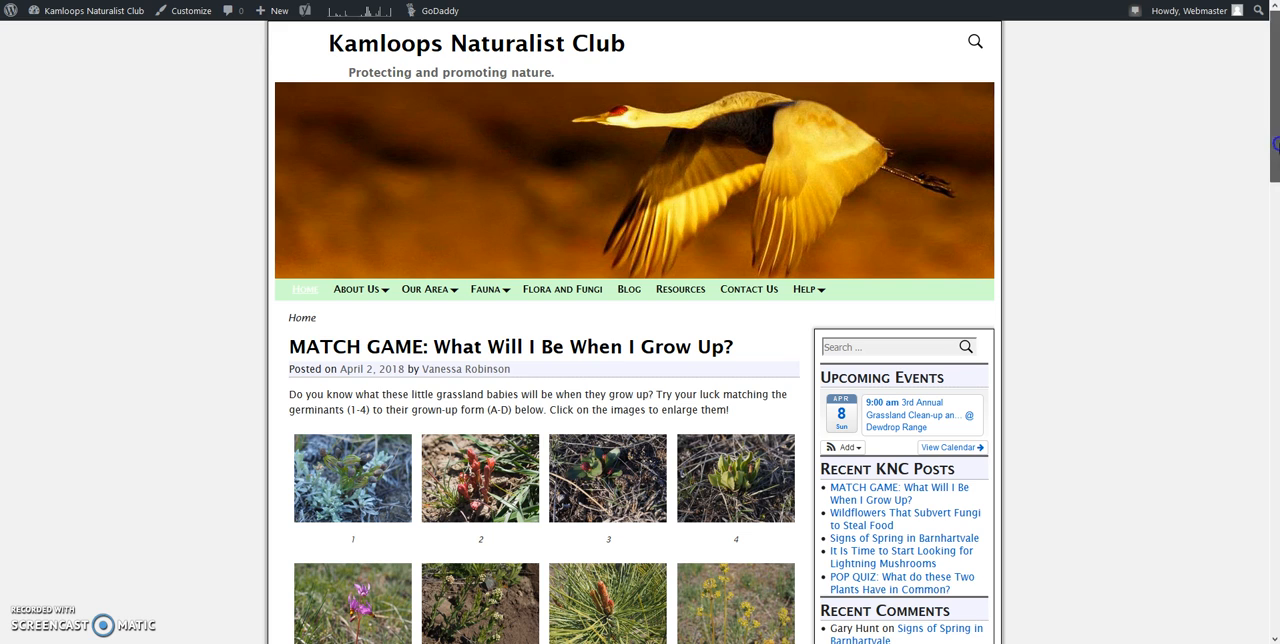
Step: Examine the home page's Login/Logout section and the account menu for the site admin, profile and log-out options
left_click_drag(1277, 145, 1261, 116)
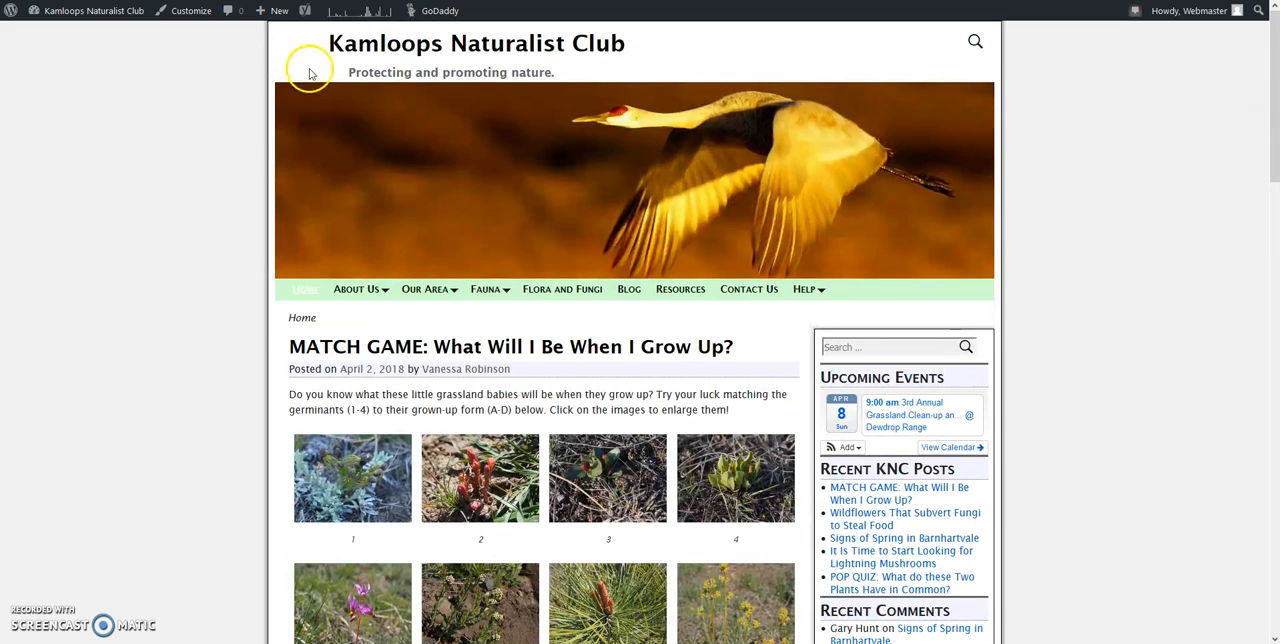
left_click_drag(1276, 131, 1276, 302)
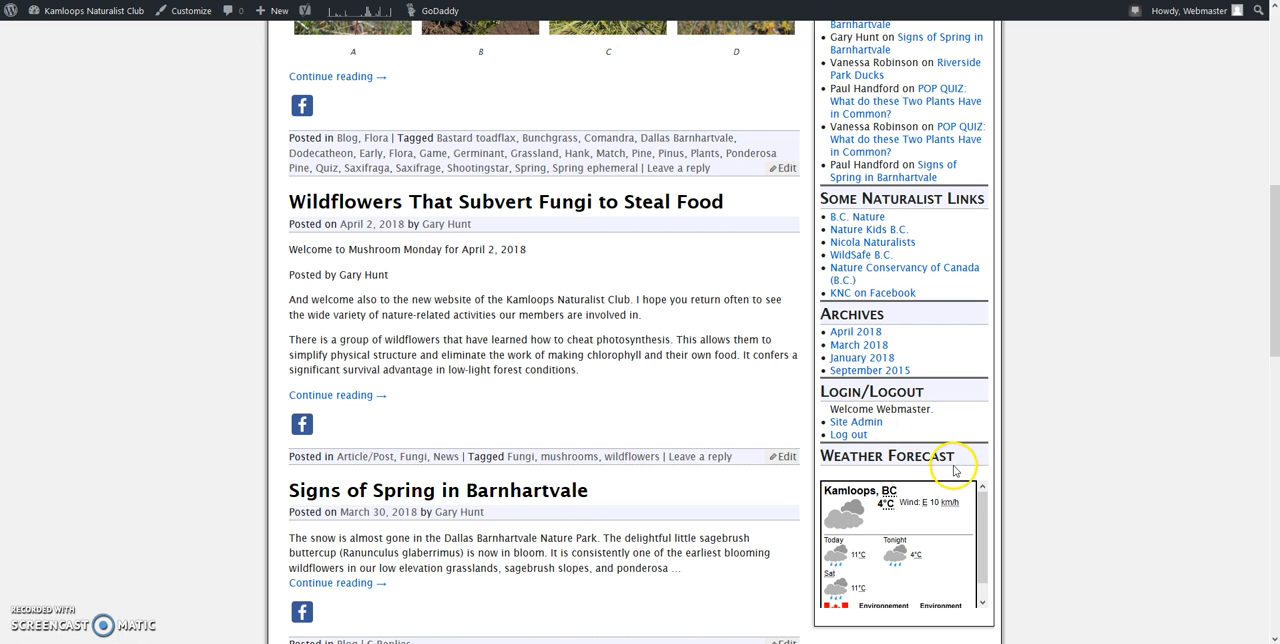
left_click(865, 436)
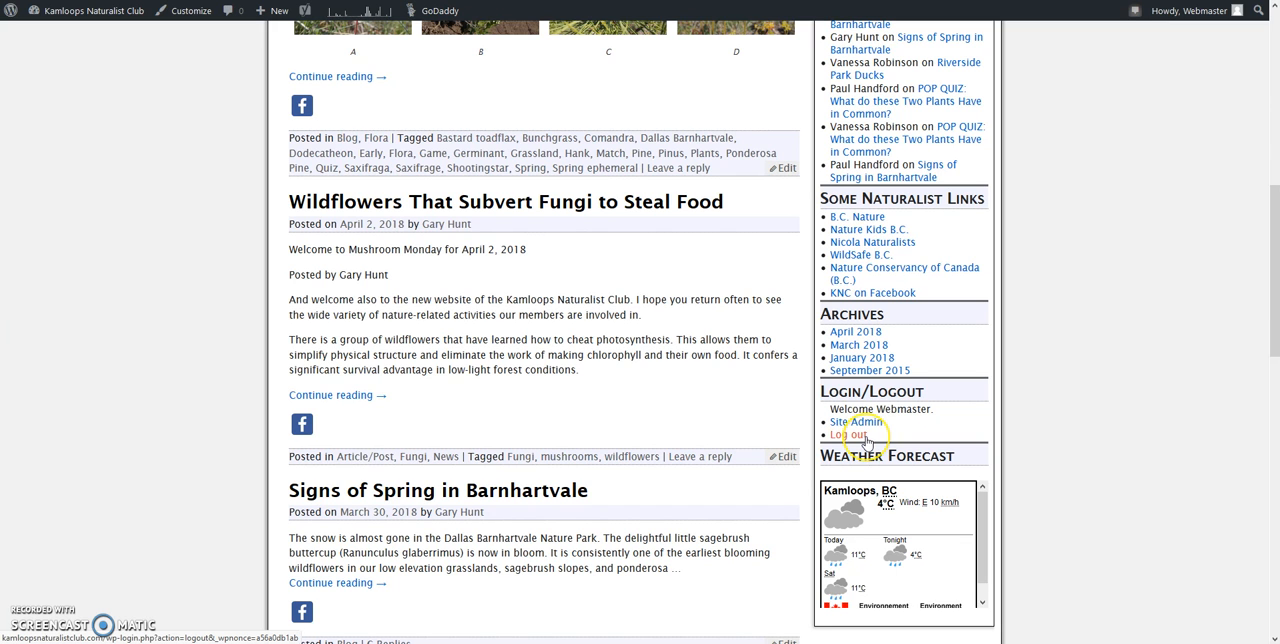
left_click_drag(1274, 335, 1262, 178)
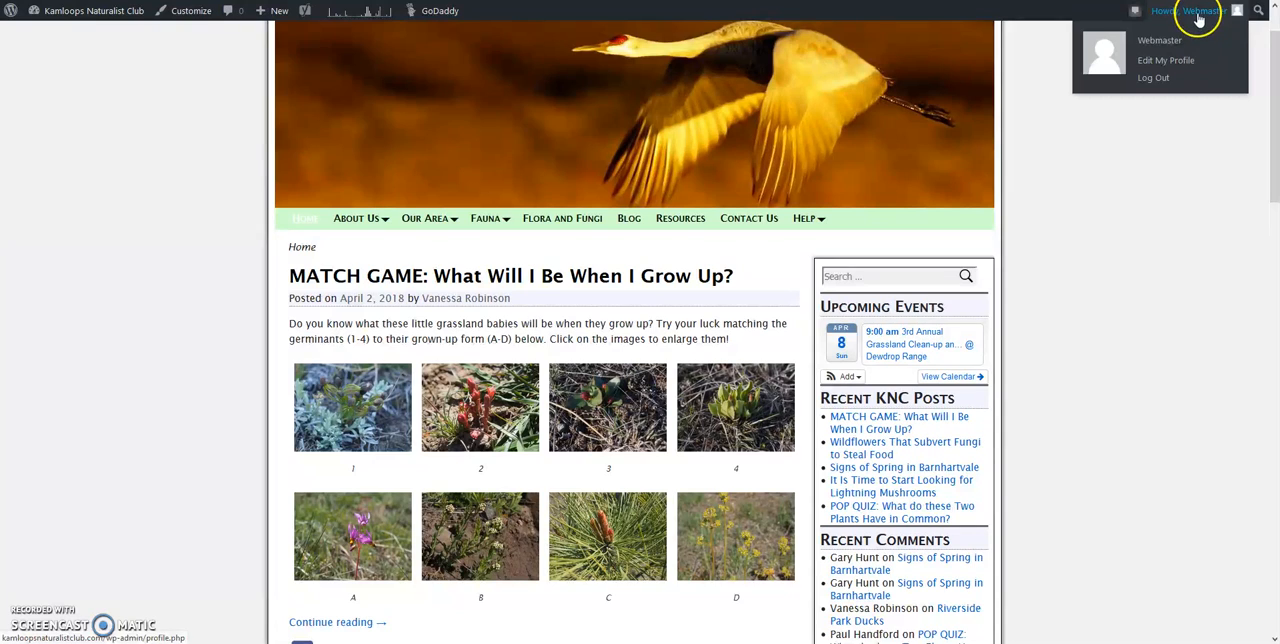
left_click(1162, 66)
left_click(1197, 20)
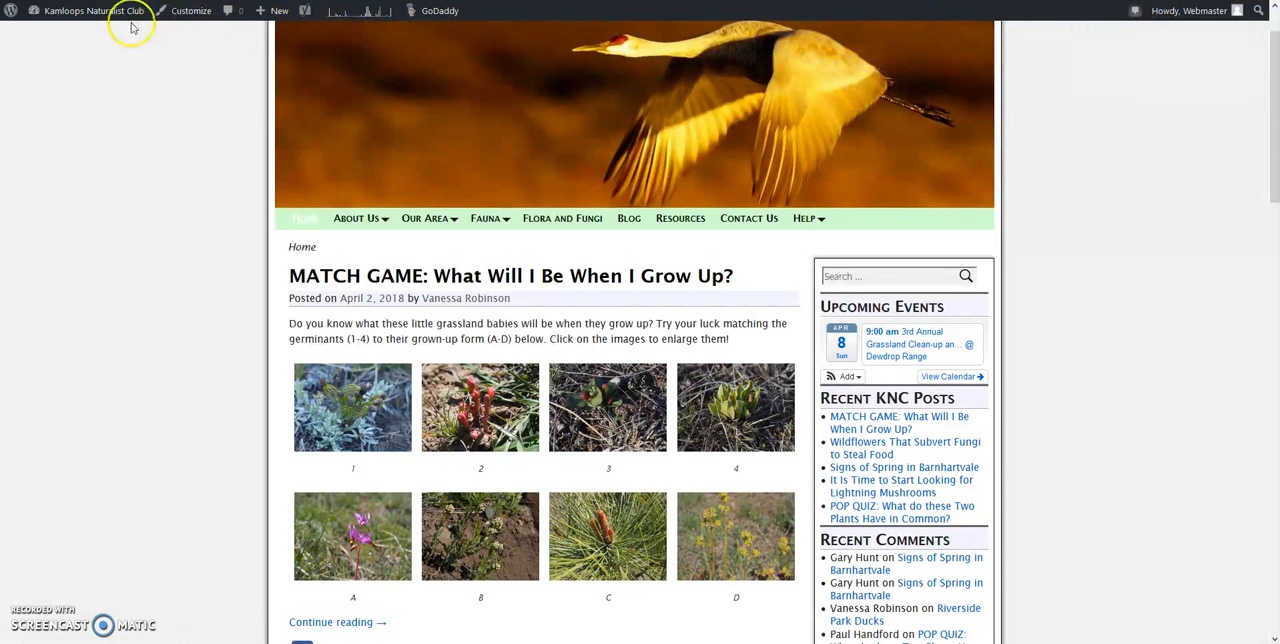
Step: Look over the types of new content that can be created, including posts, media, pages and events
mouse_move(93, 18)
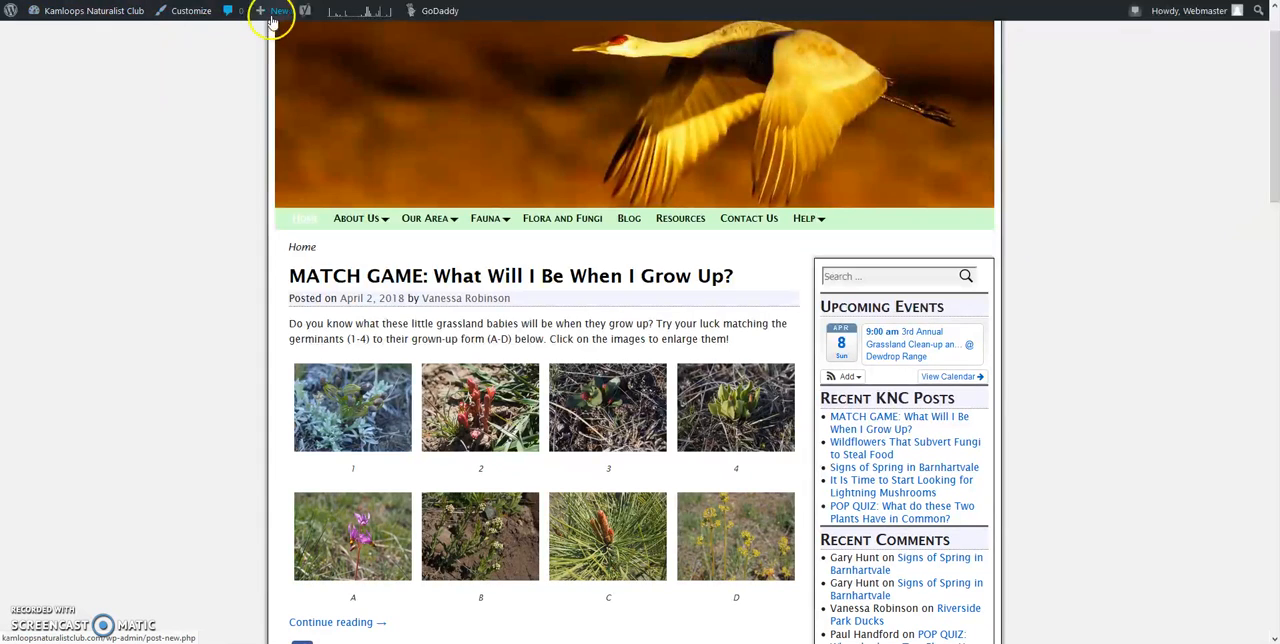
mouse_move(286, 20)
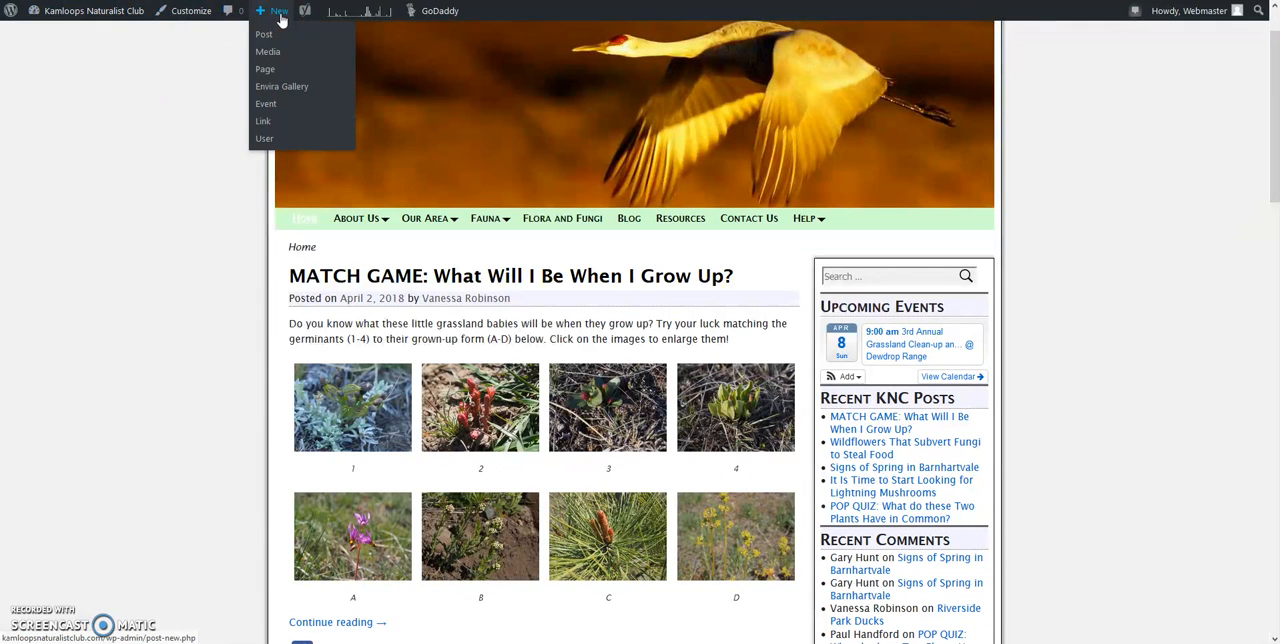
left_click(262, 38)
left_click(251, 36)
left_click(261, 55)
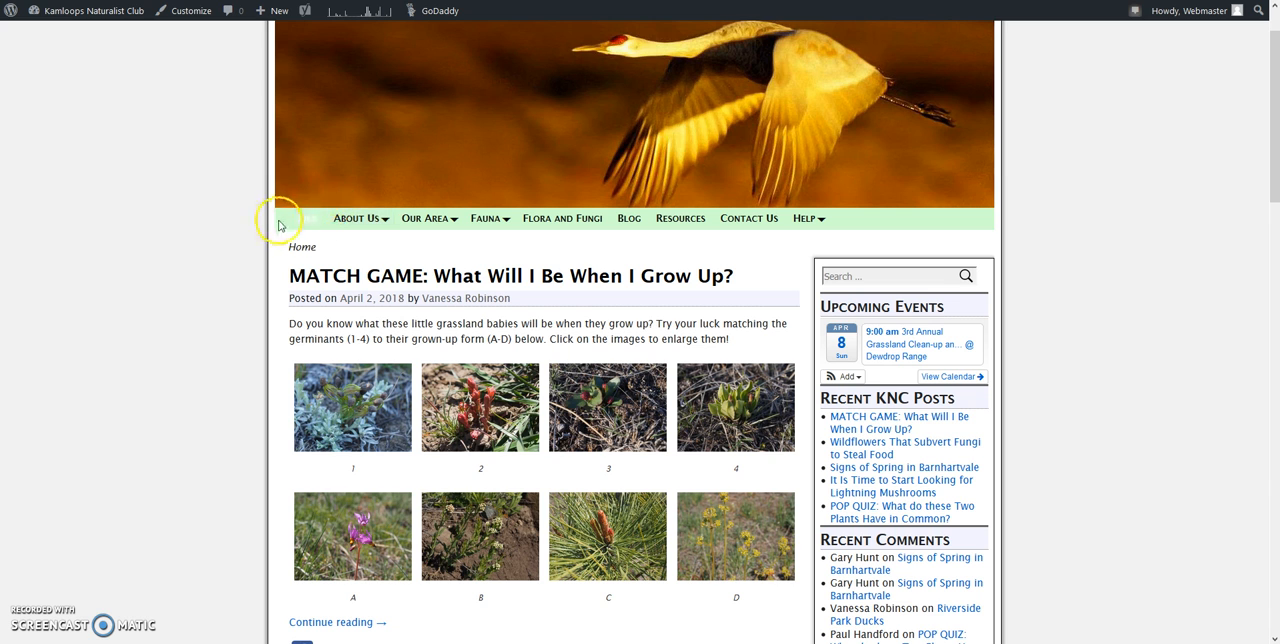
Step: Examine the site's navigation sections and their submenus, including About Us, Our Area and Fauna
scroll(1276, 132, "up", 2)
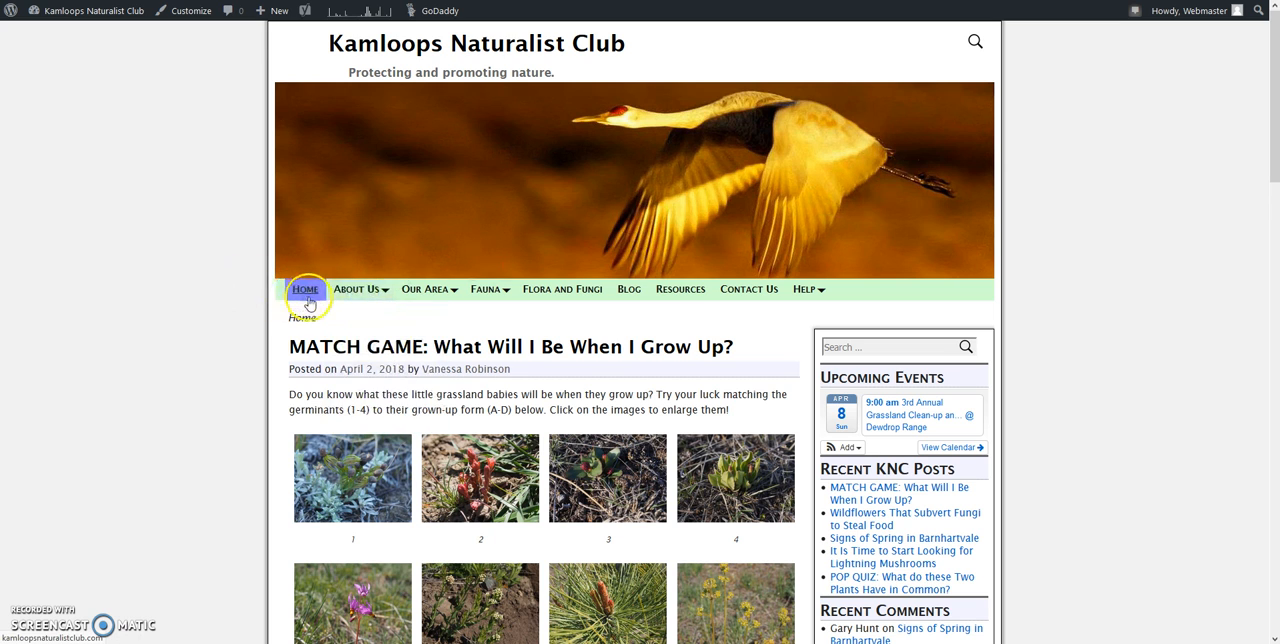
mouse_move(421, 302)
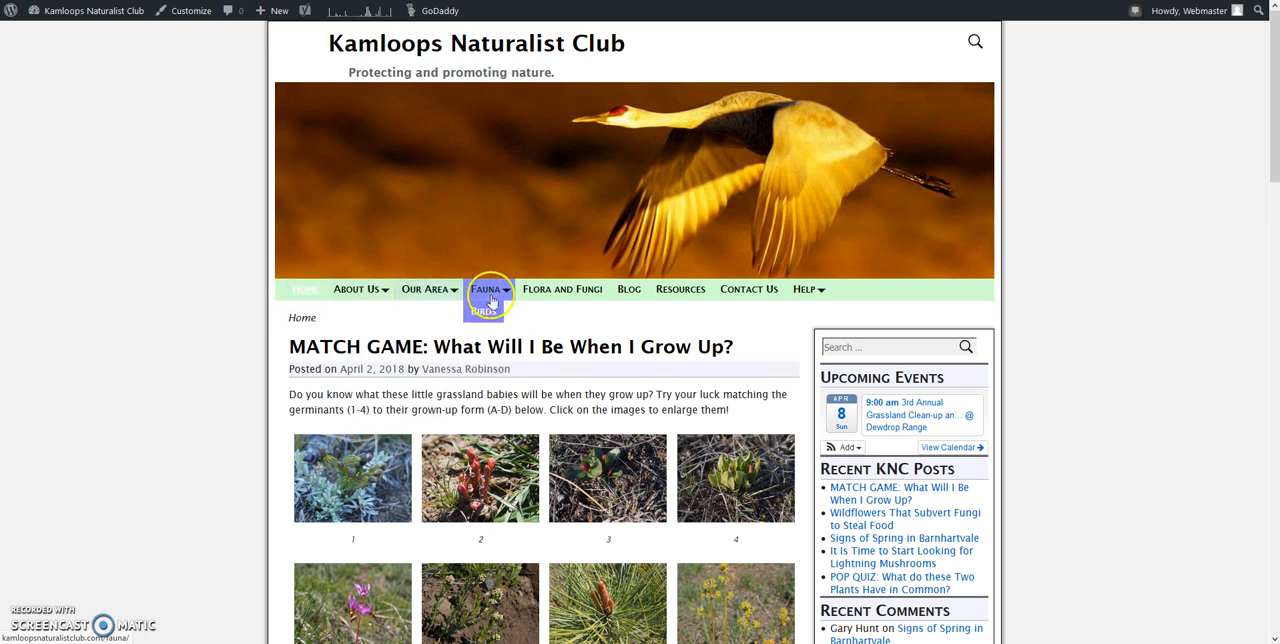
mouse_move(354, 306)
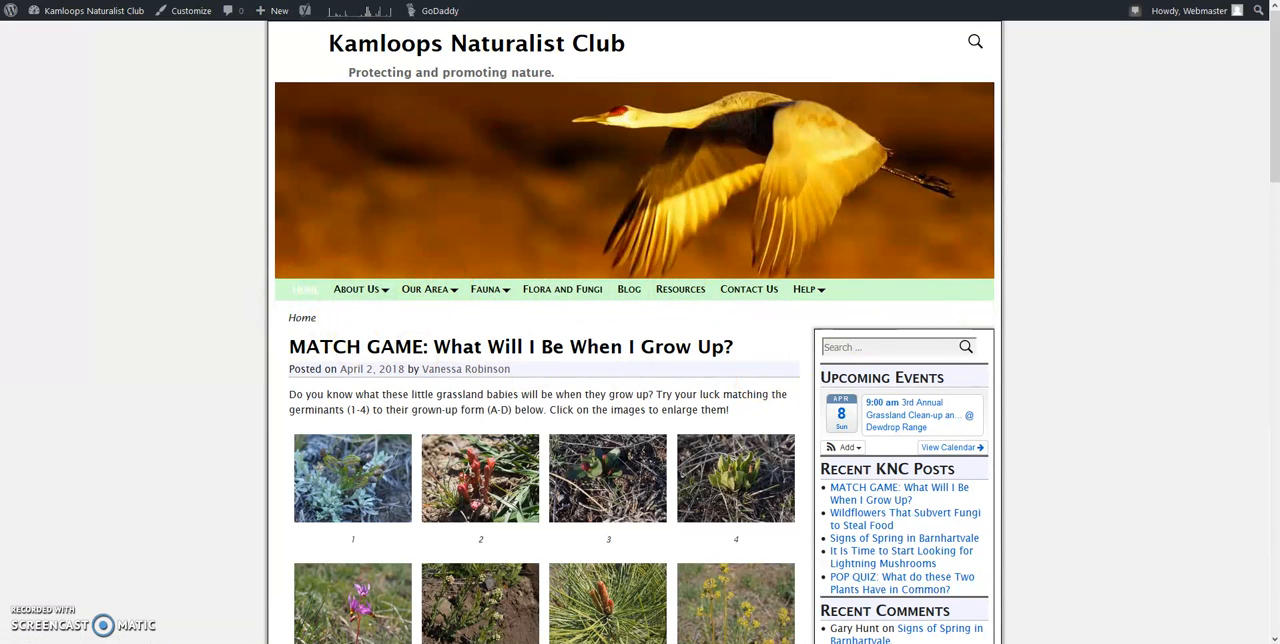
Step: Open the full post "MATCH GAME: What Will I Be When I Grow Up?" and check its sharing and related-post areas
scroll(1271, 143, "down", 1)
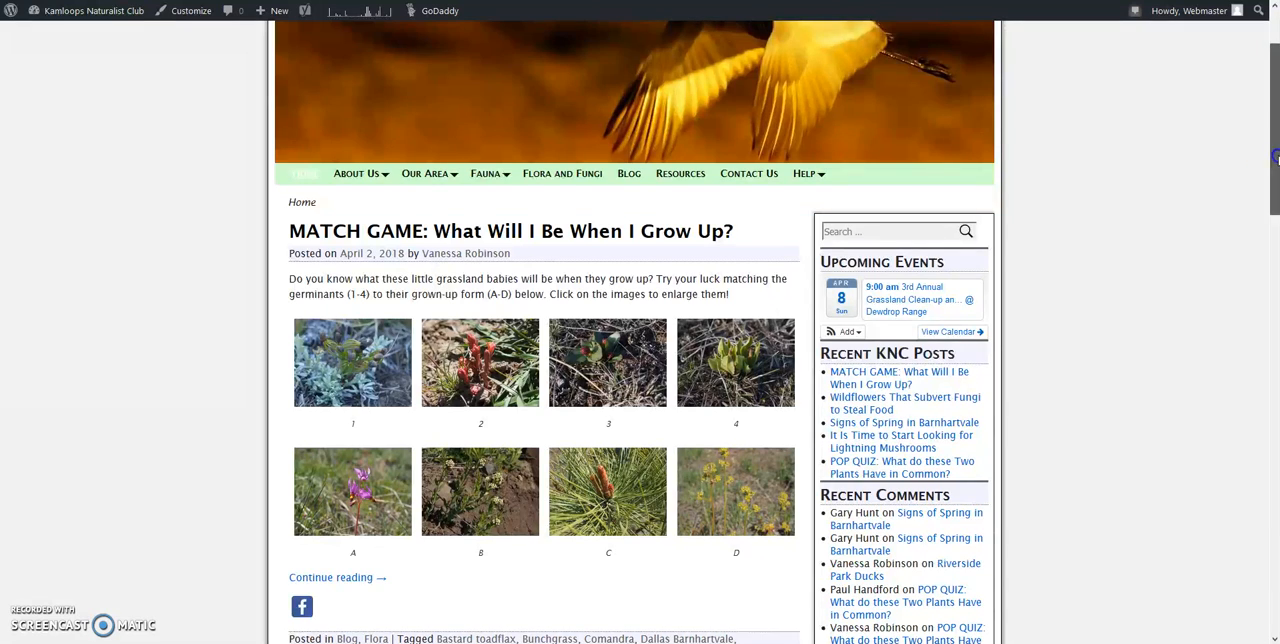
scroll(1266, 150, "down", 1)
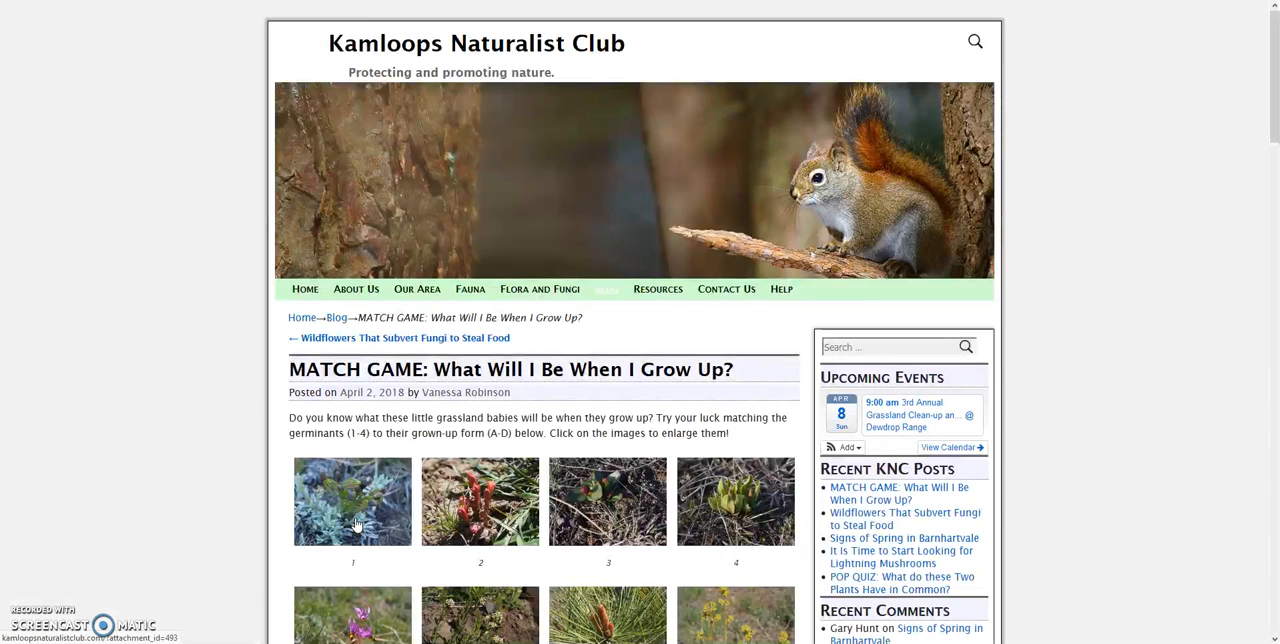
left_click_drag(1266, 114, 1234, 503)
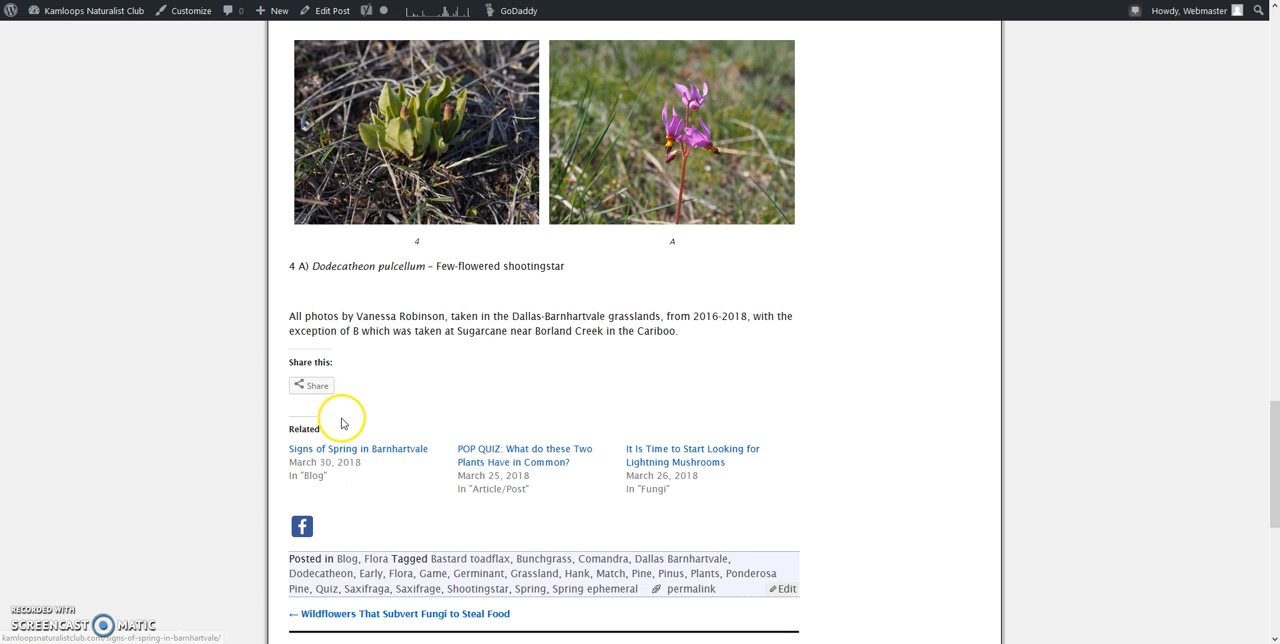
left_click(312, 388)
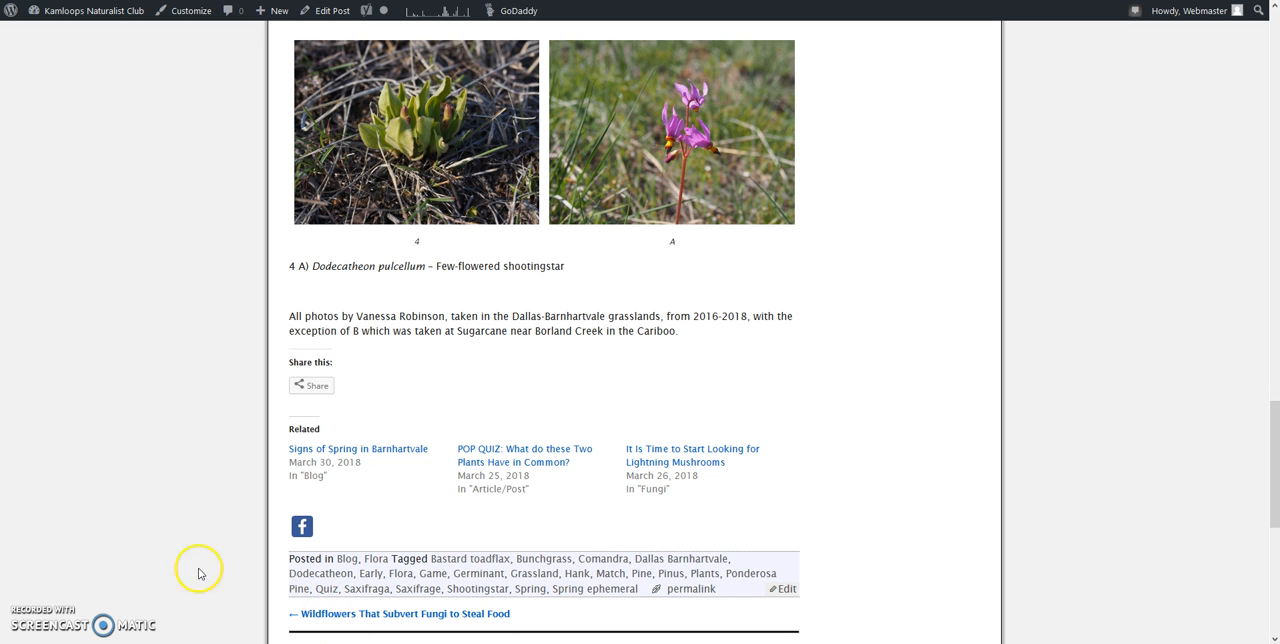
left_click_drag(1267, 507, 1262, 71)
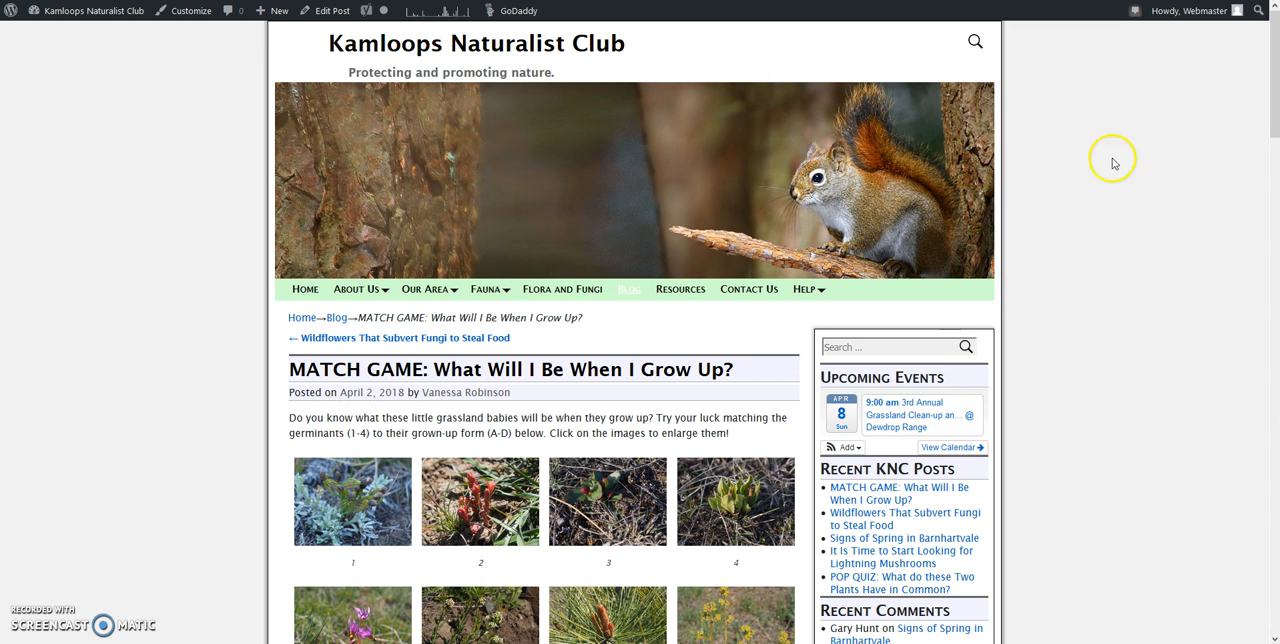
Step: Review the post page's sidebar sections, including comments, links, archives and weather forecast, plus the reply and subscription areas below
left_click(1275, 97)
left_click_drag(1275, 97, 1274, 138)
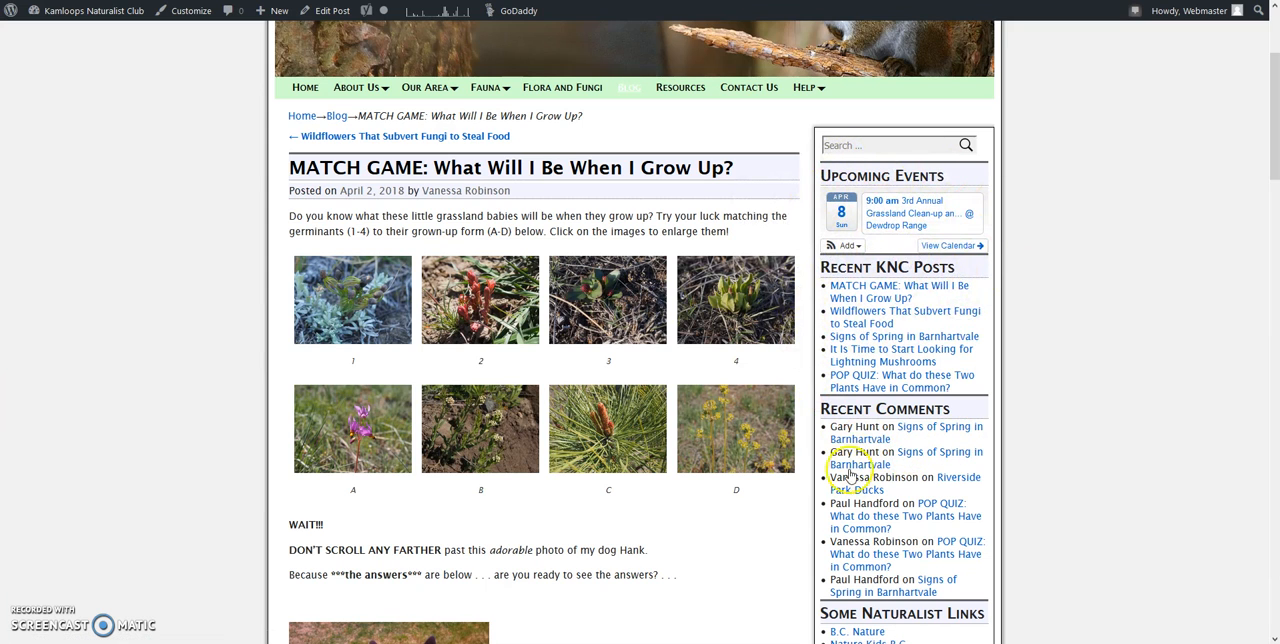
left_click_drag(1273, 150, 1273, 231)
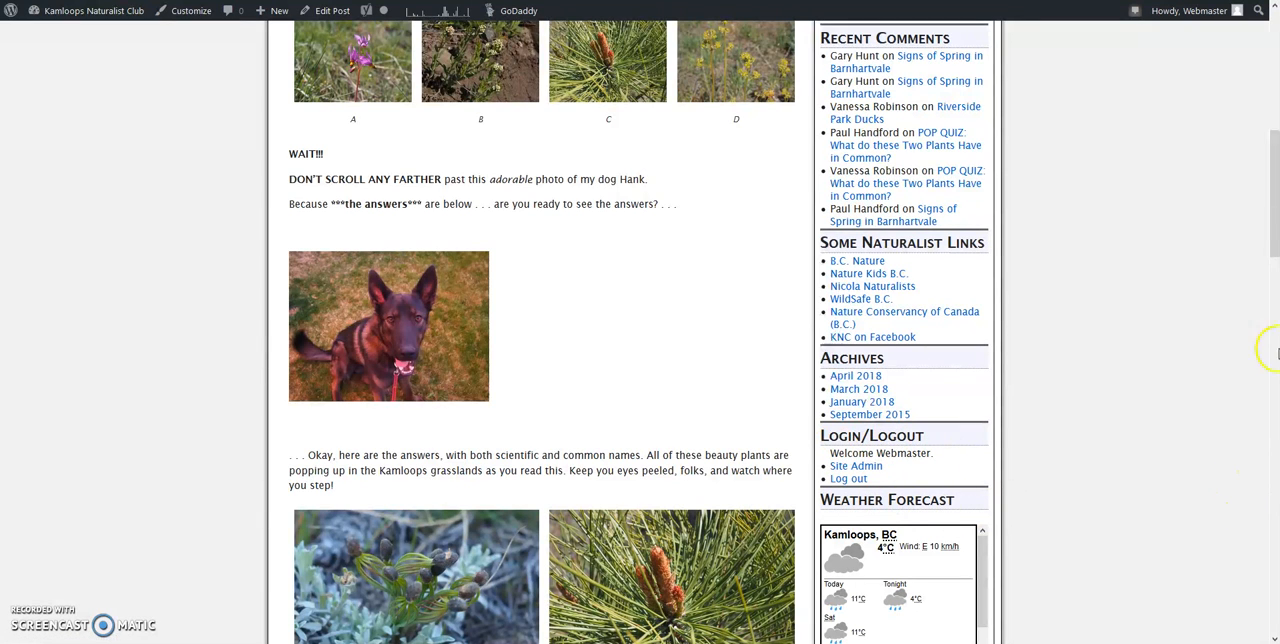
left_click_drag(1275, 225, 1275, 262)
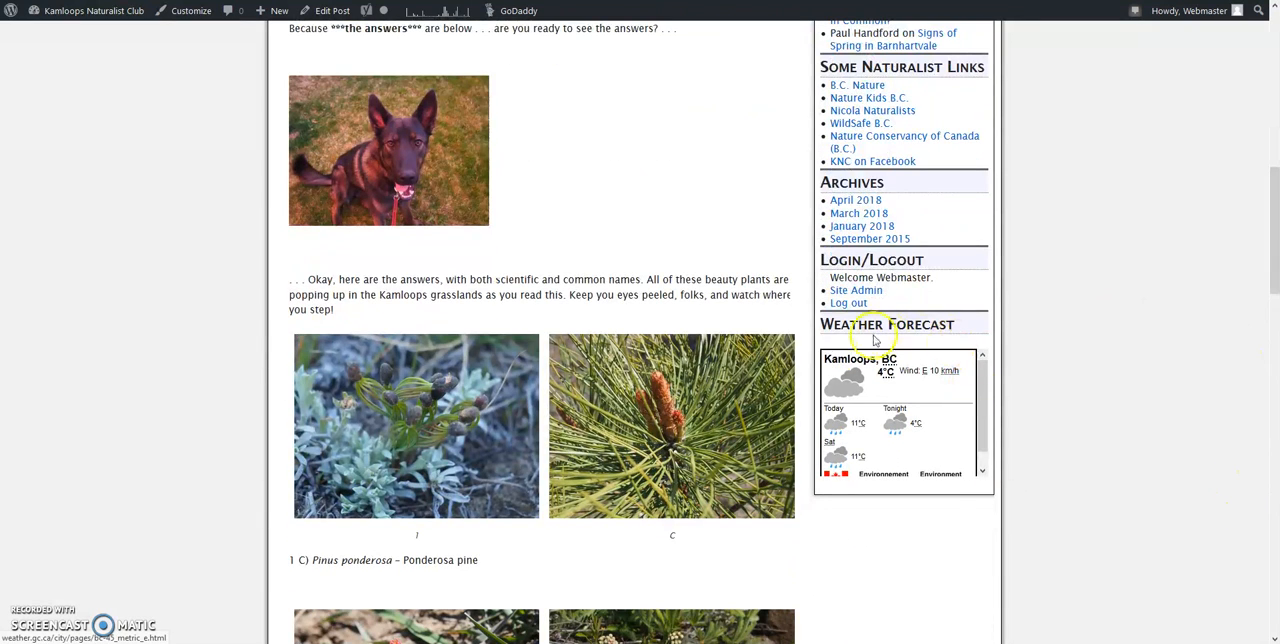
left_click_drag(982, 430, 990, 338)
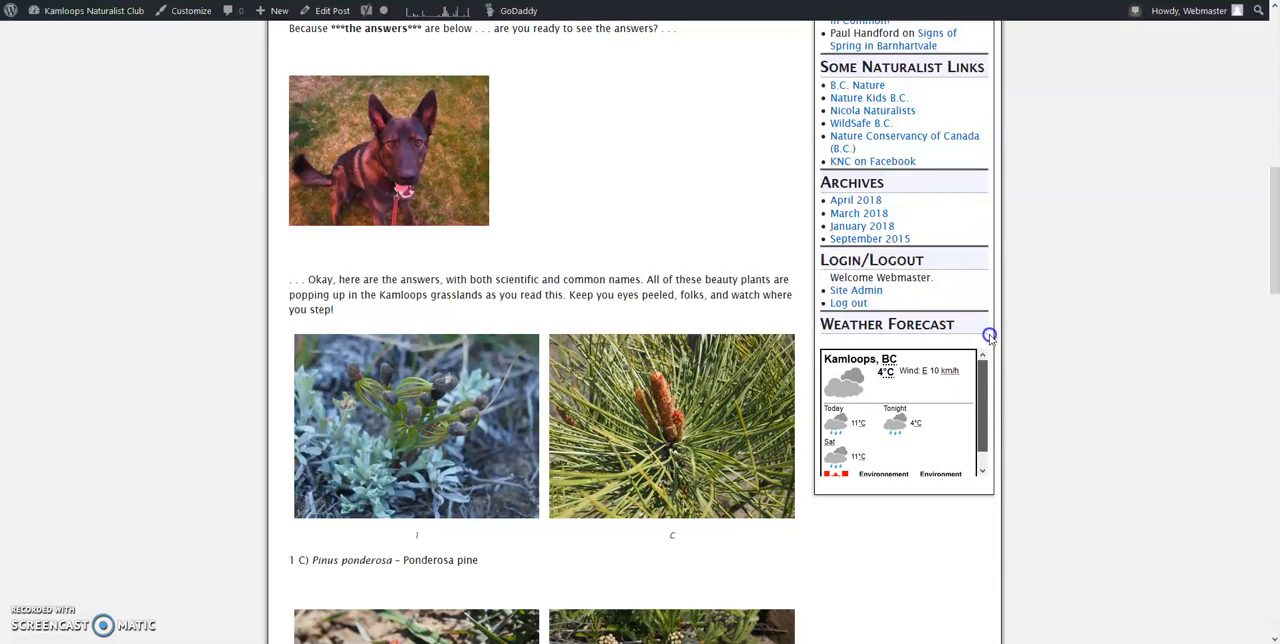
left_click_drag(1270, 285, 1262, 615)
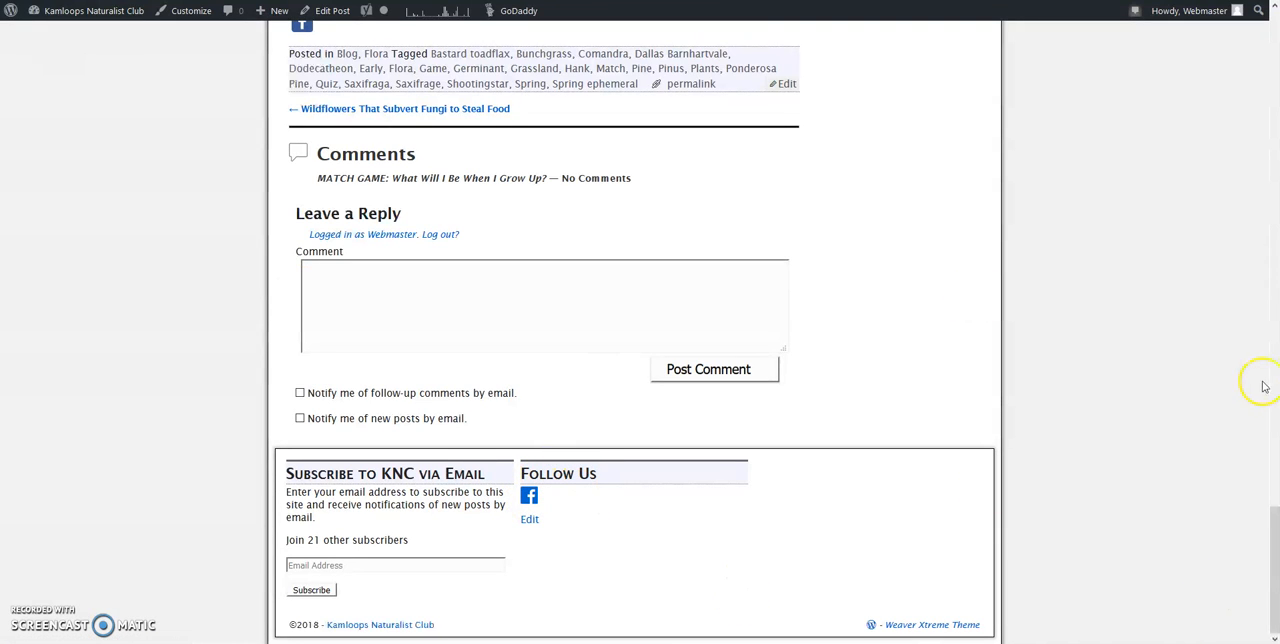
left_click_drag(1275, 570, 1275, 72)
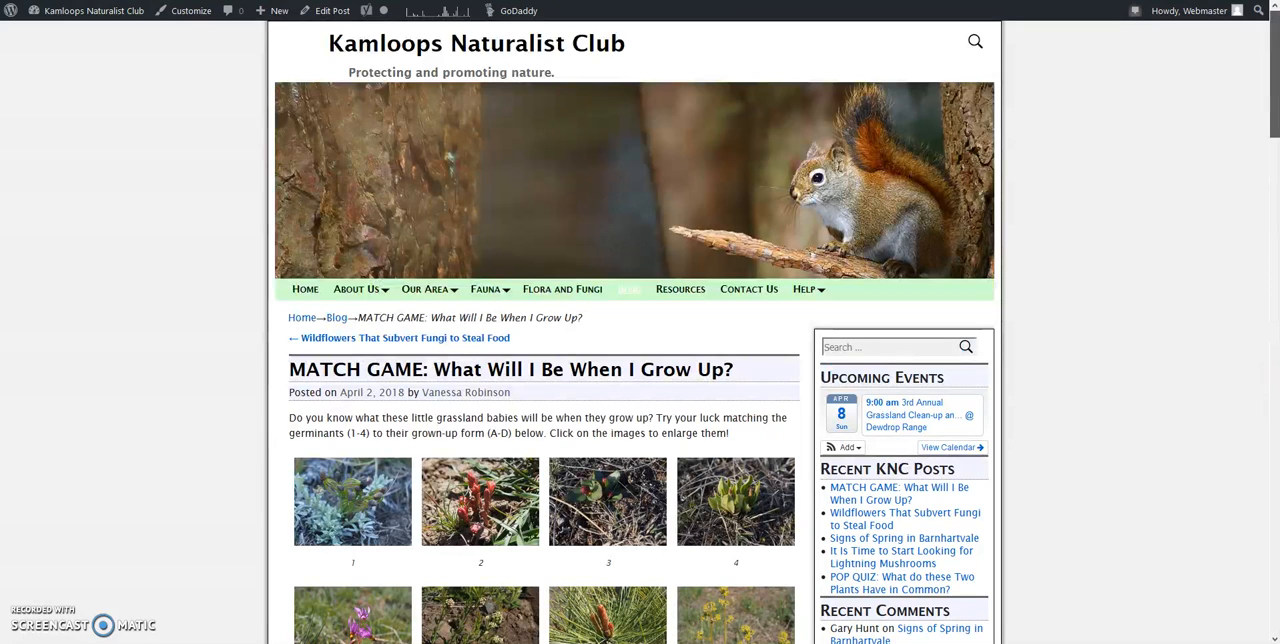
Step: Start a new post, dismiss the WP Edit tip, and title the post "New Post"
mouse_move(280, 16)
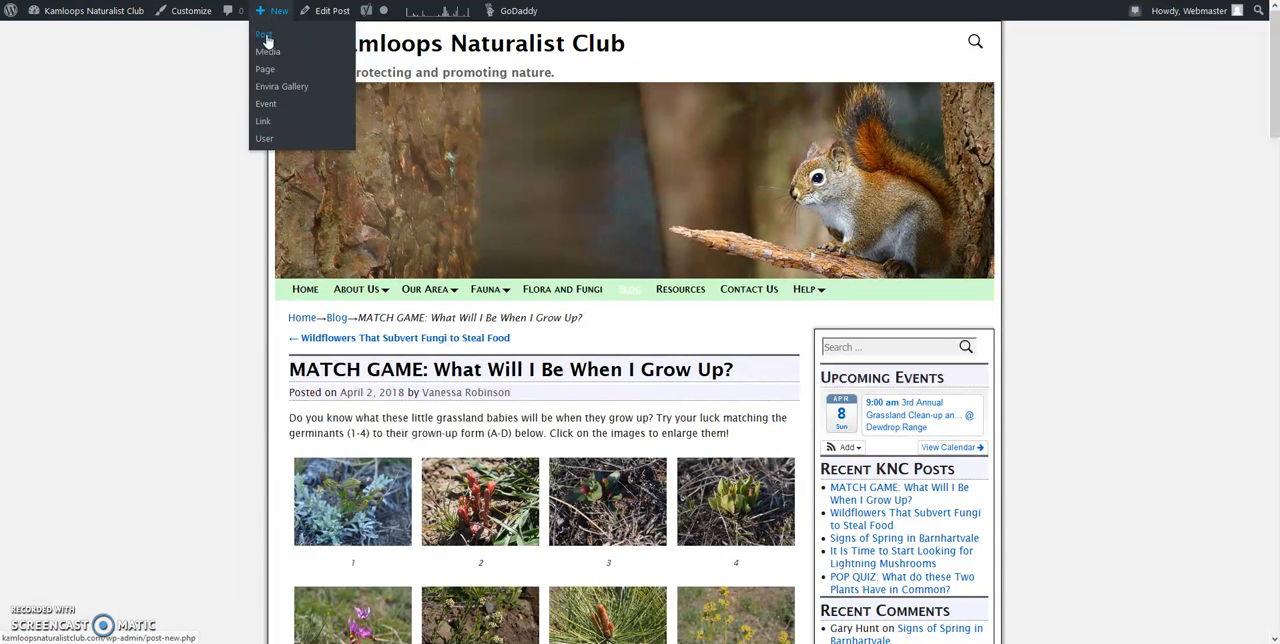
left_click(266, 38)
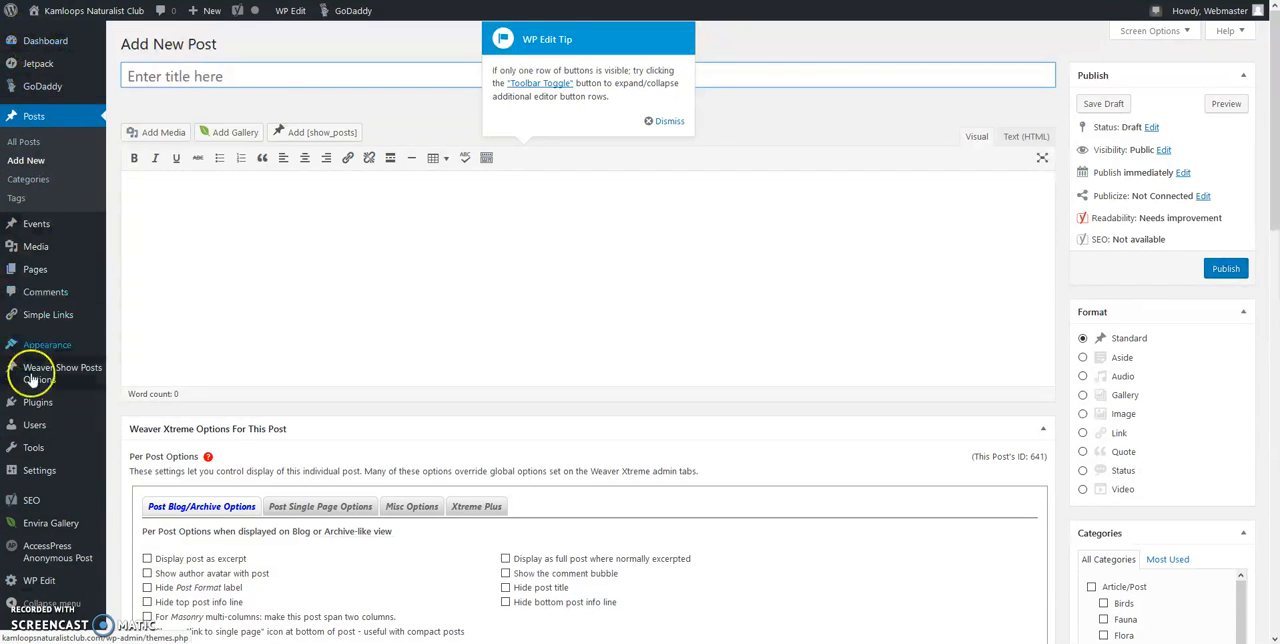
mouse_move(88, 341)
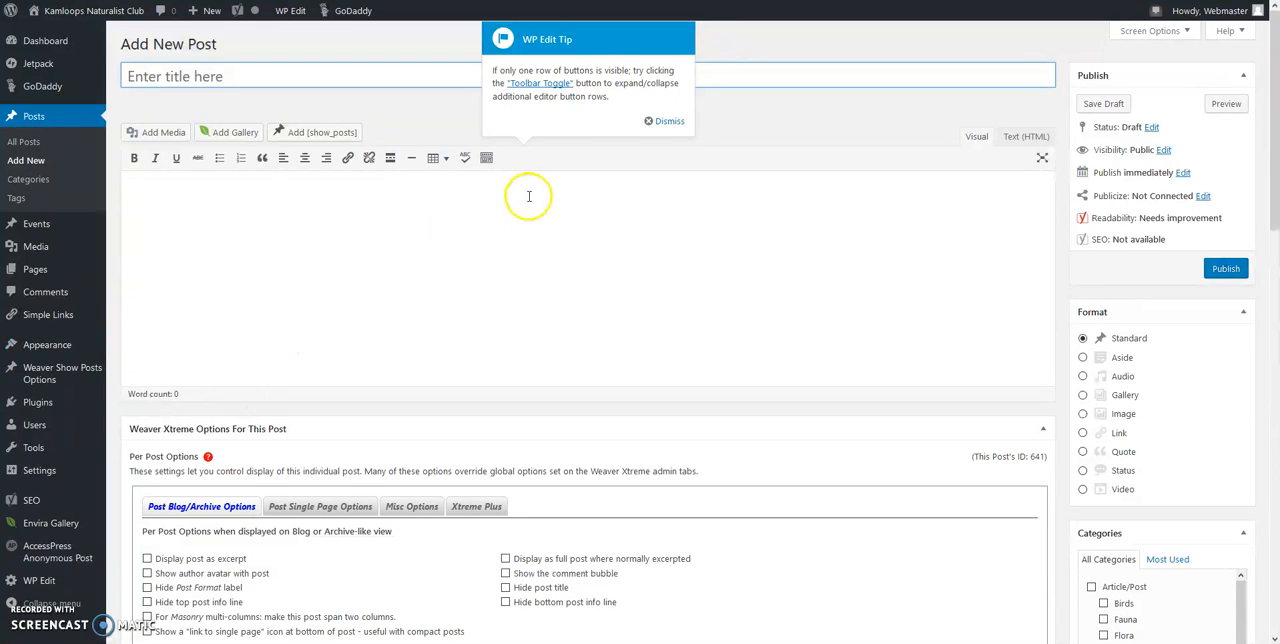
left_click(664, 121)
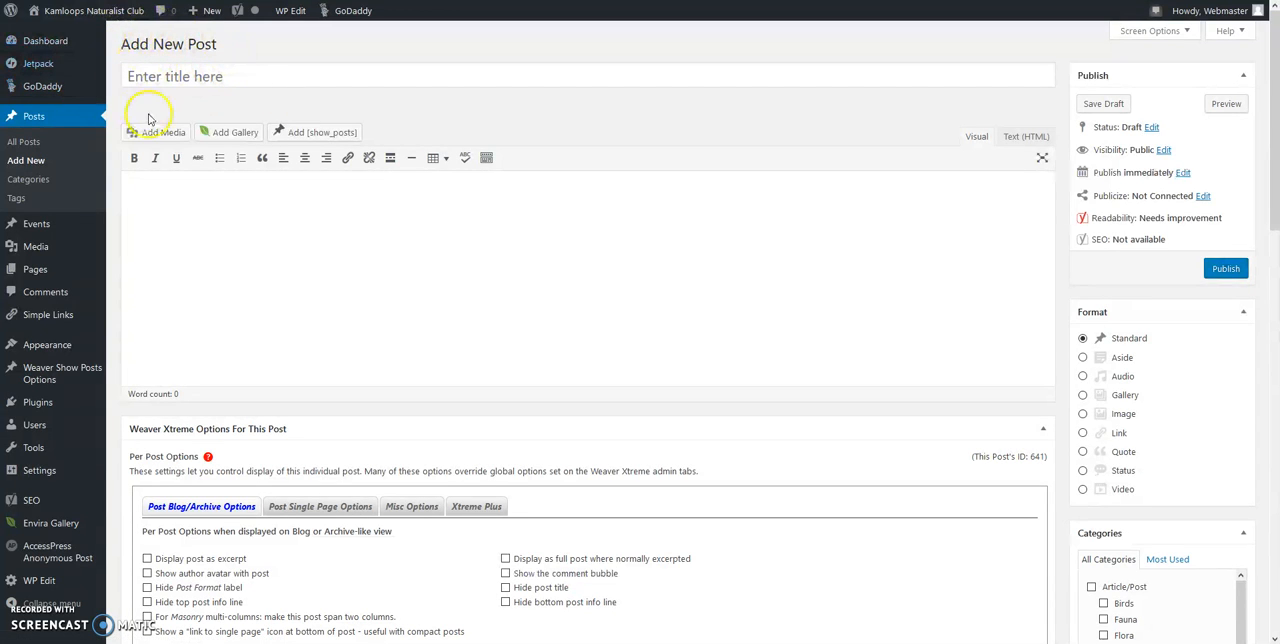
left_click(189, 83)
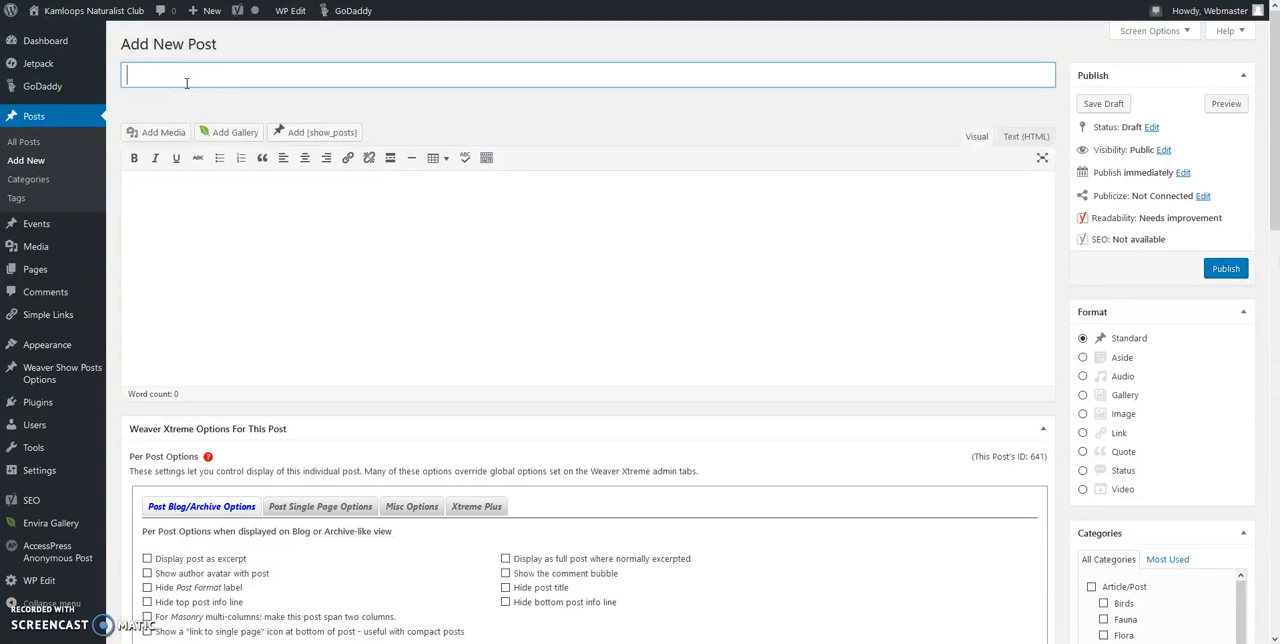
type("New Post")
Step: Write "body of the article" as the post's content and show the editor's additional row of formatting tools
left_click(185, 205)
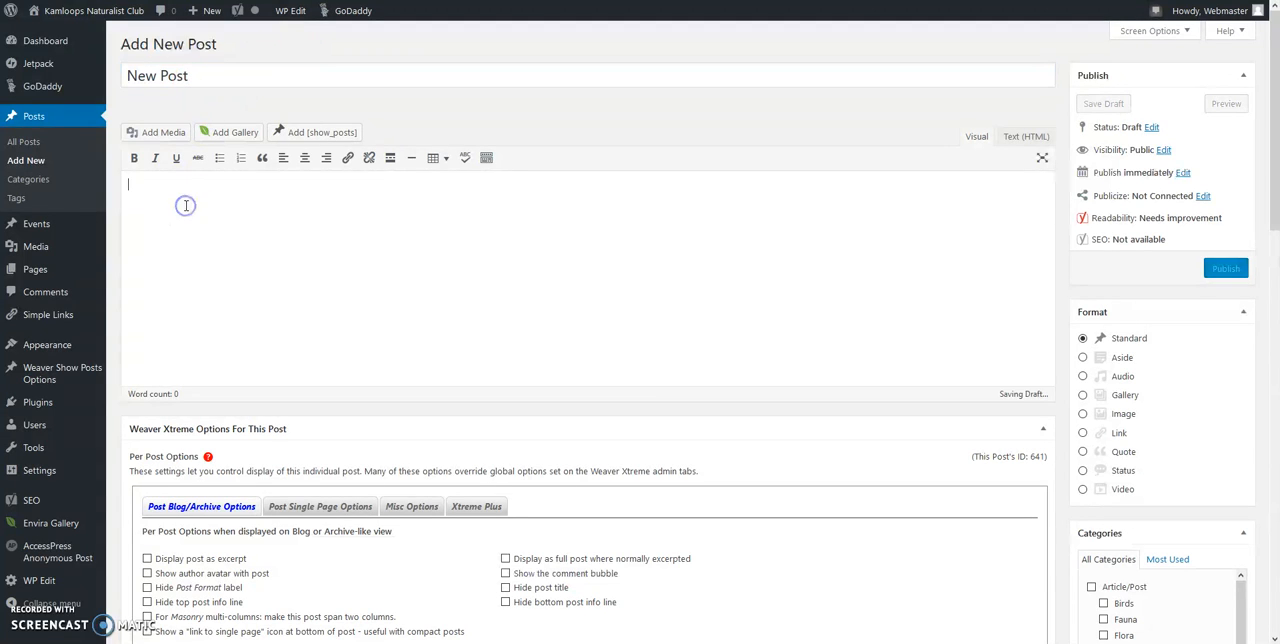
left_click(175, 199)
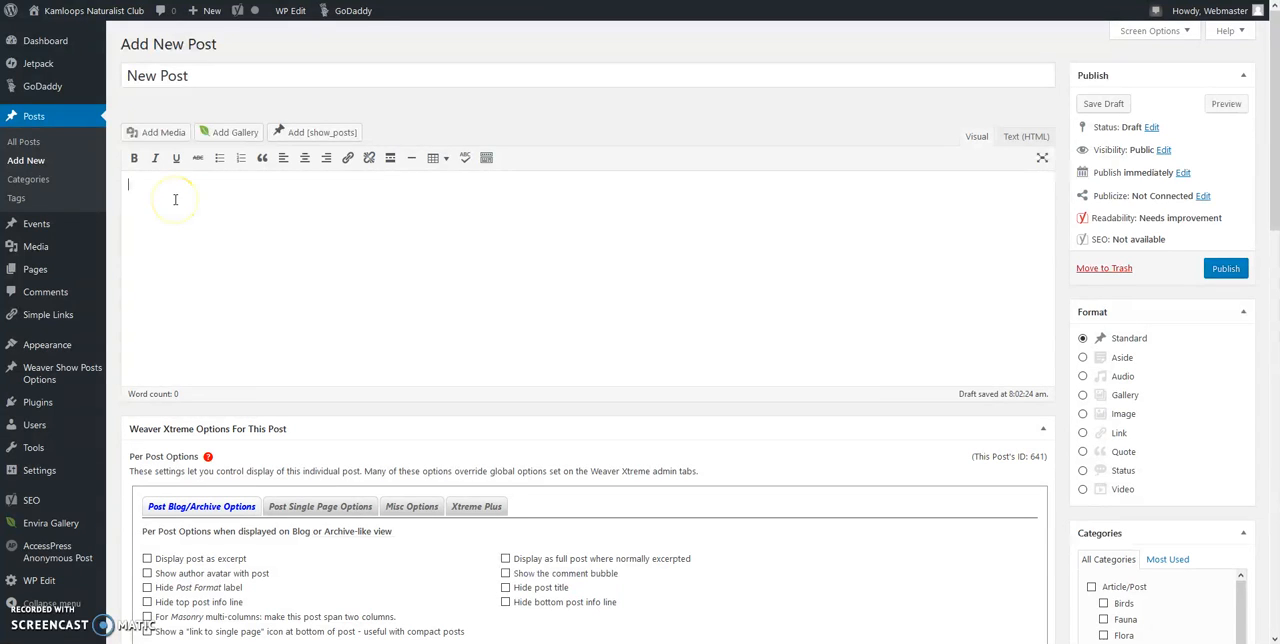
type("body of")
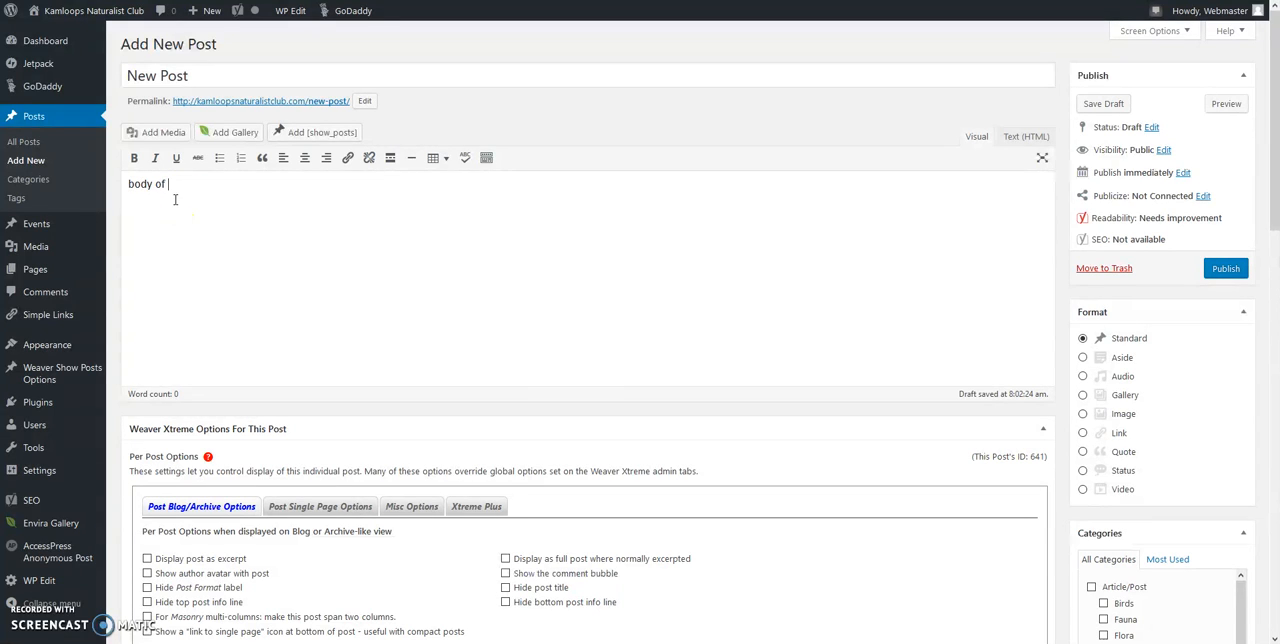
type(" the article")
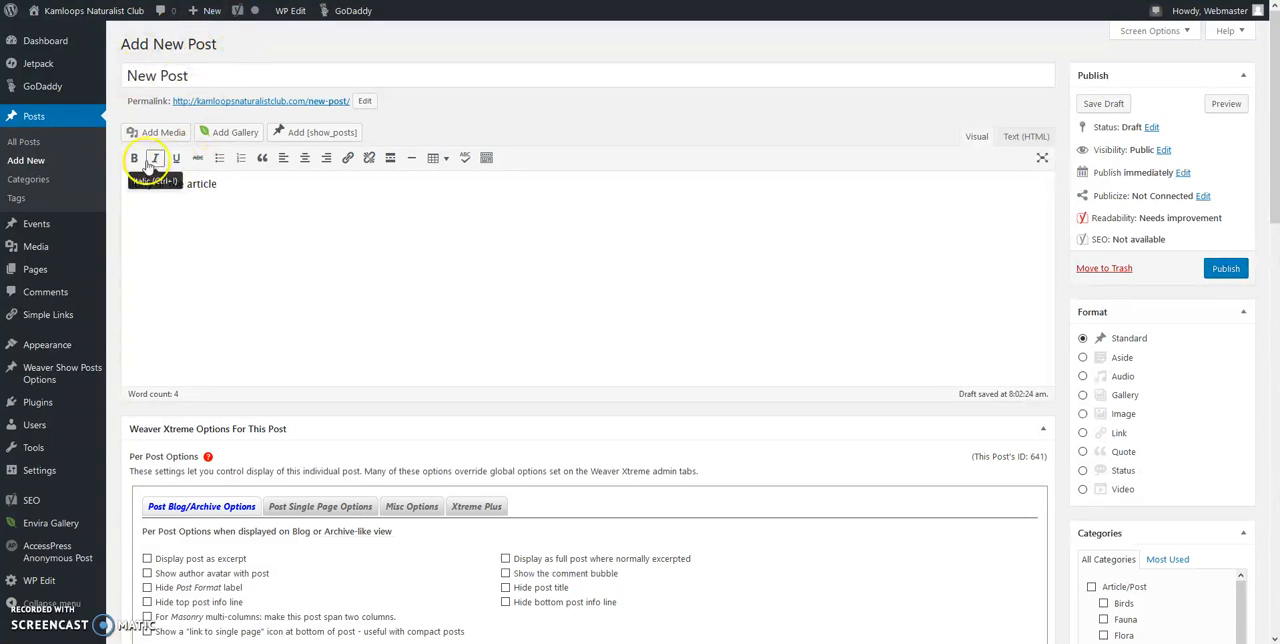
left_click(487, 160)
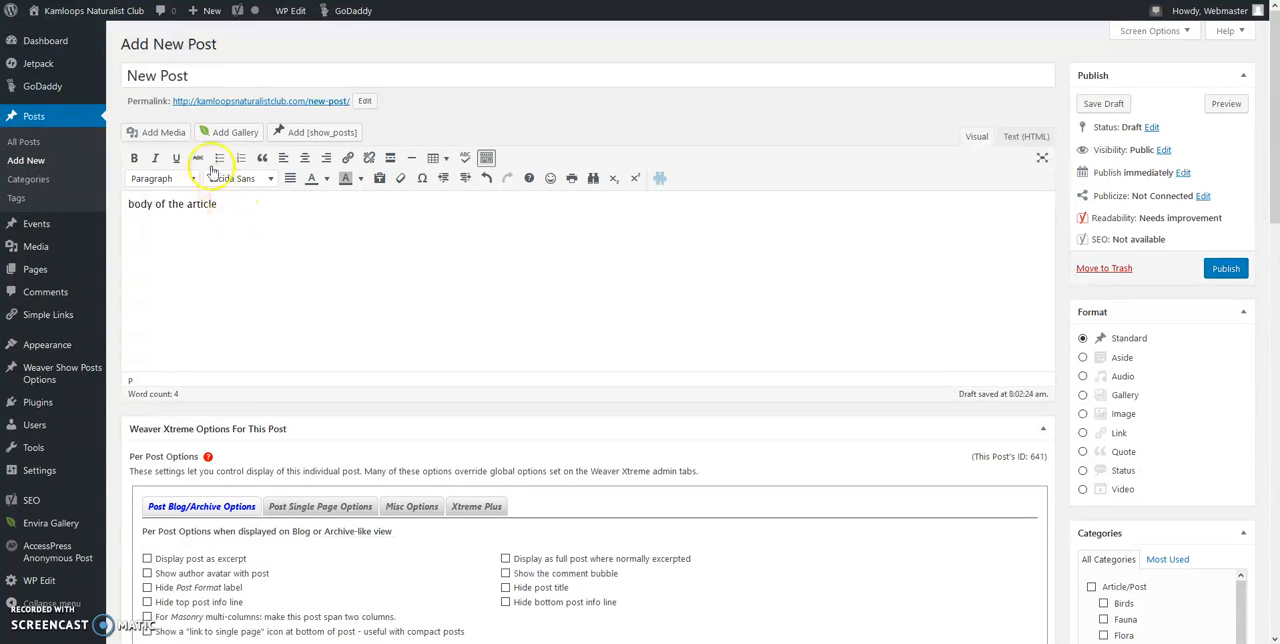
Step: Look through the stock photos and media library for post images, and select the sagebrush buttercup photo from the library
left_click(149, 133)
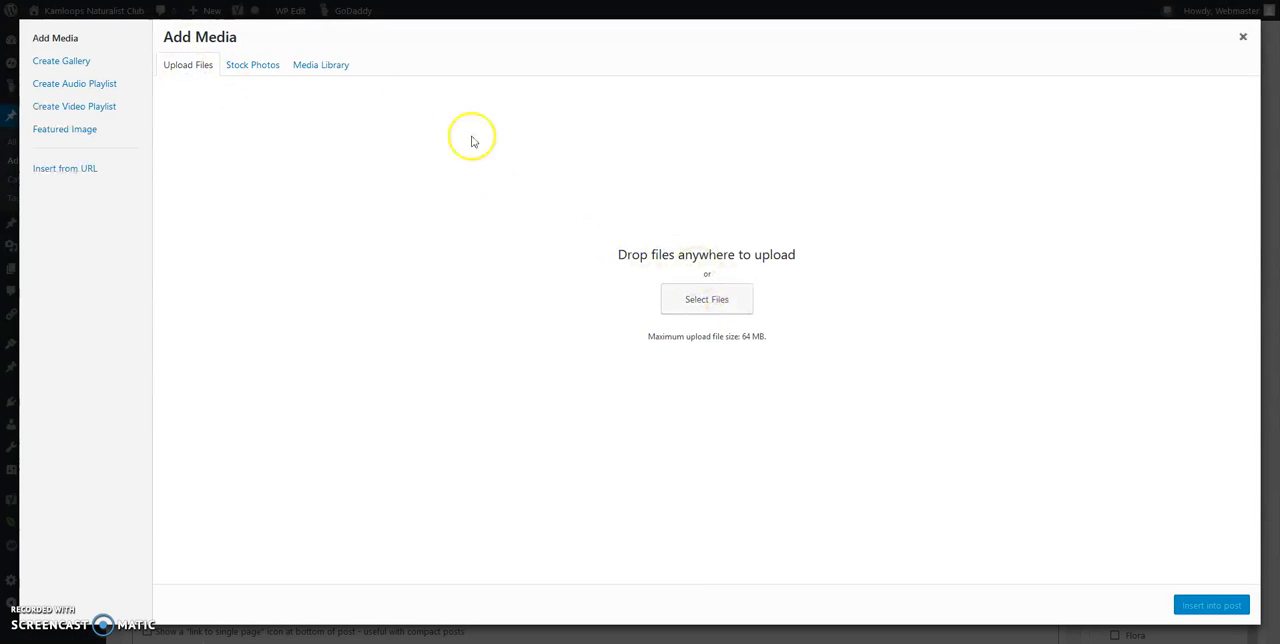
left_click(239, 69)
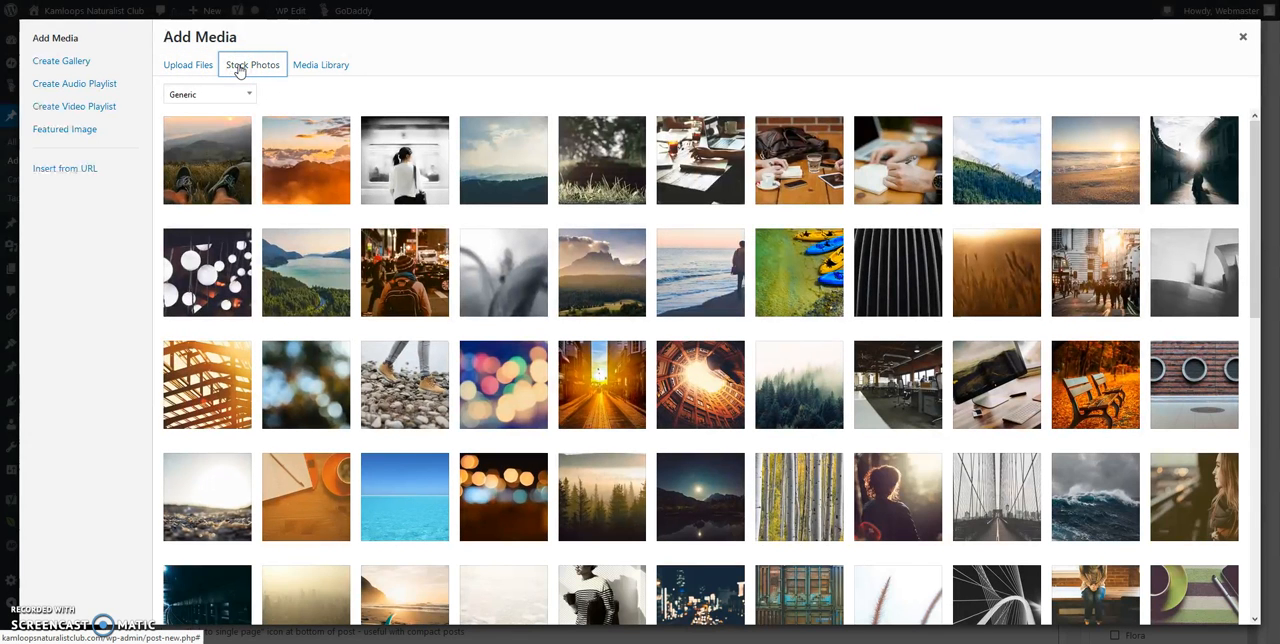
left_click(307, 62)
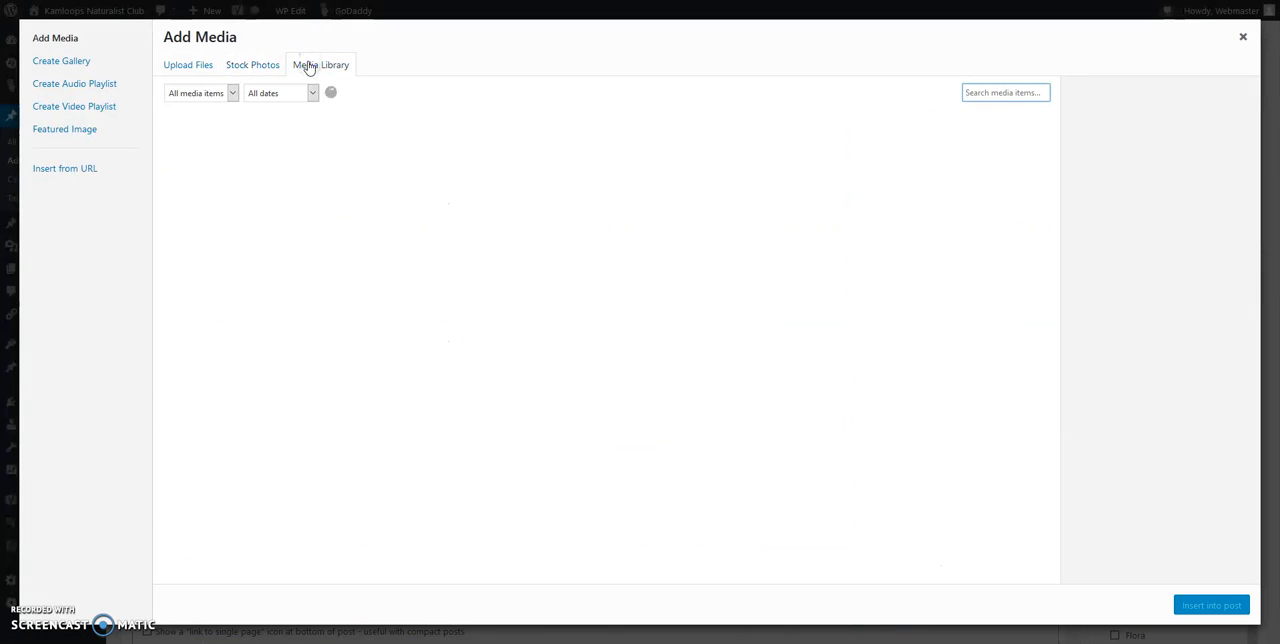
left_click(272, 66)
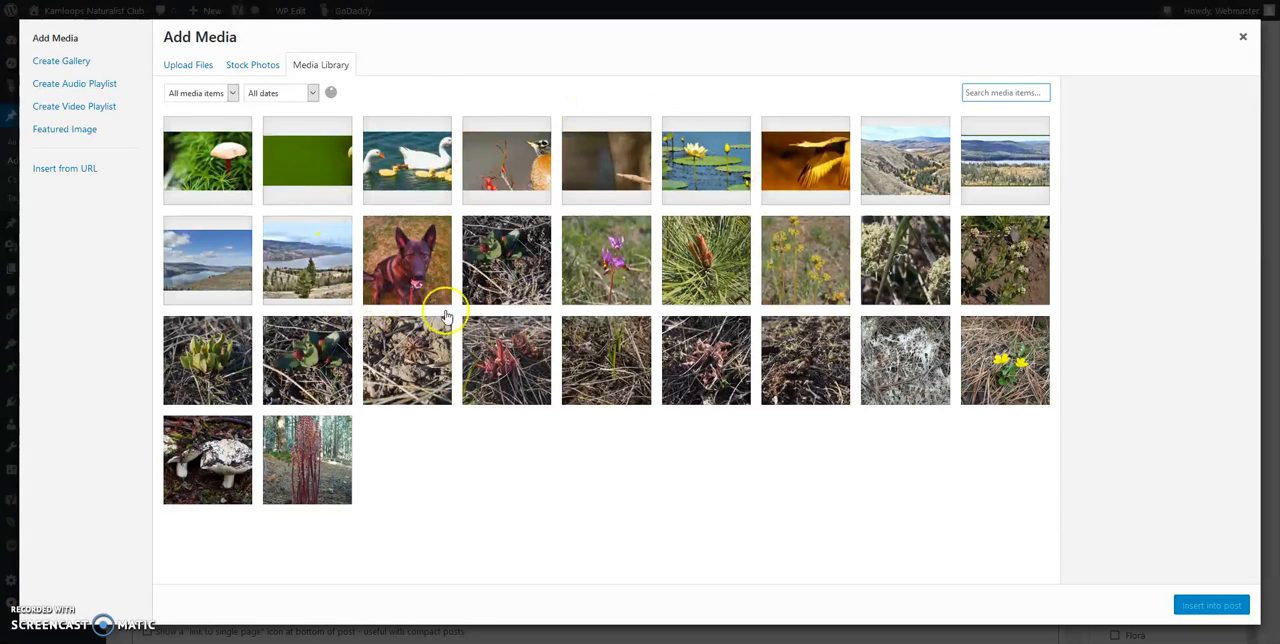
left_click(1020, 383)
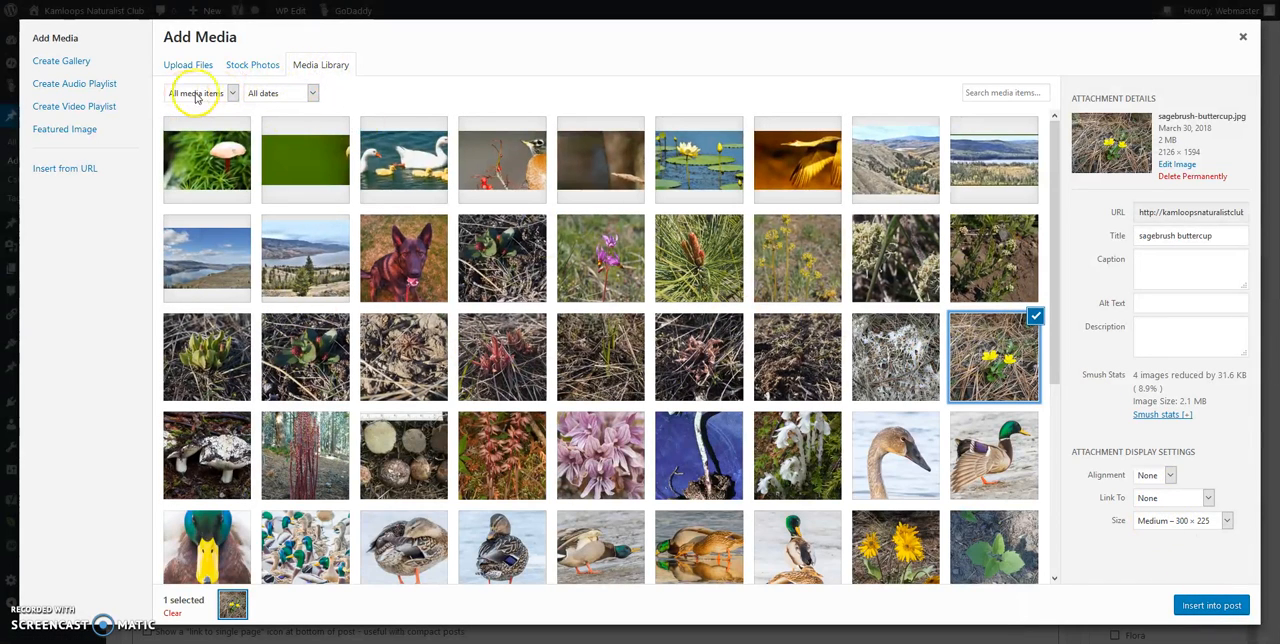
left_click(1001, 93)
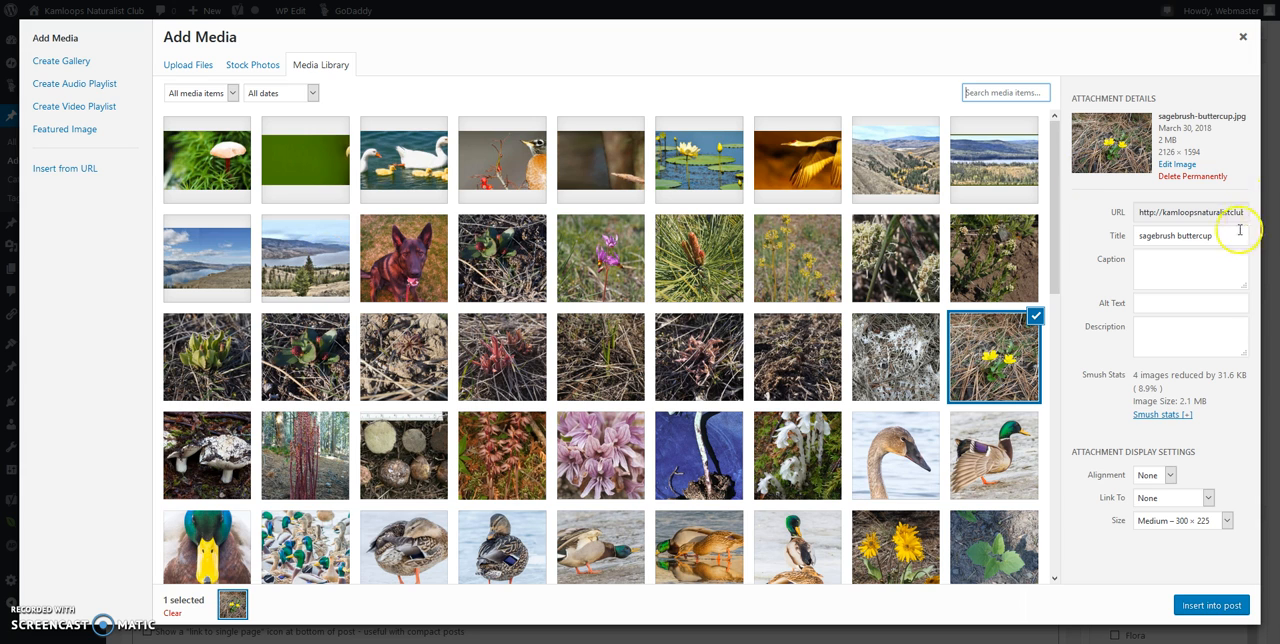
Step: Insert the selected buttercup photo into the post with Centre alignment and the Large 640 × 480 size
left_click(1170, 476)
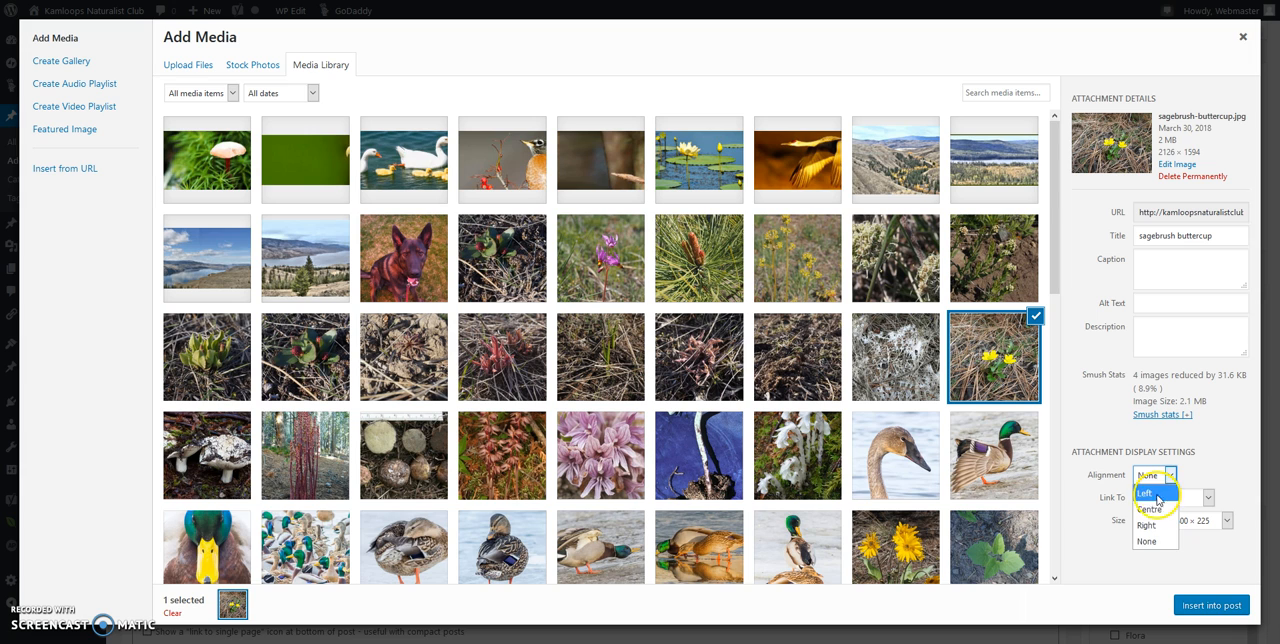
left_click(1152, 509)
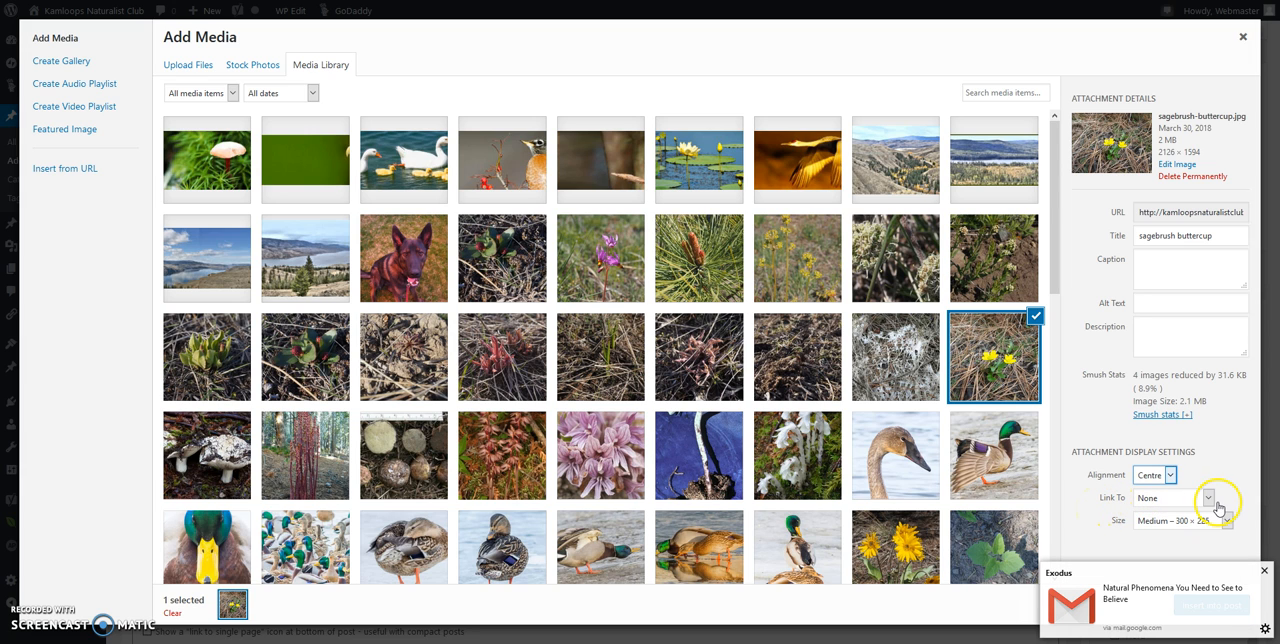
left_click(1264, 571)
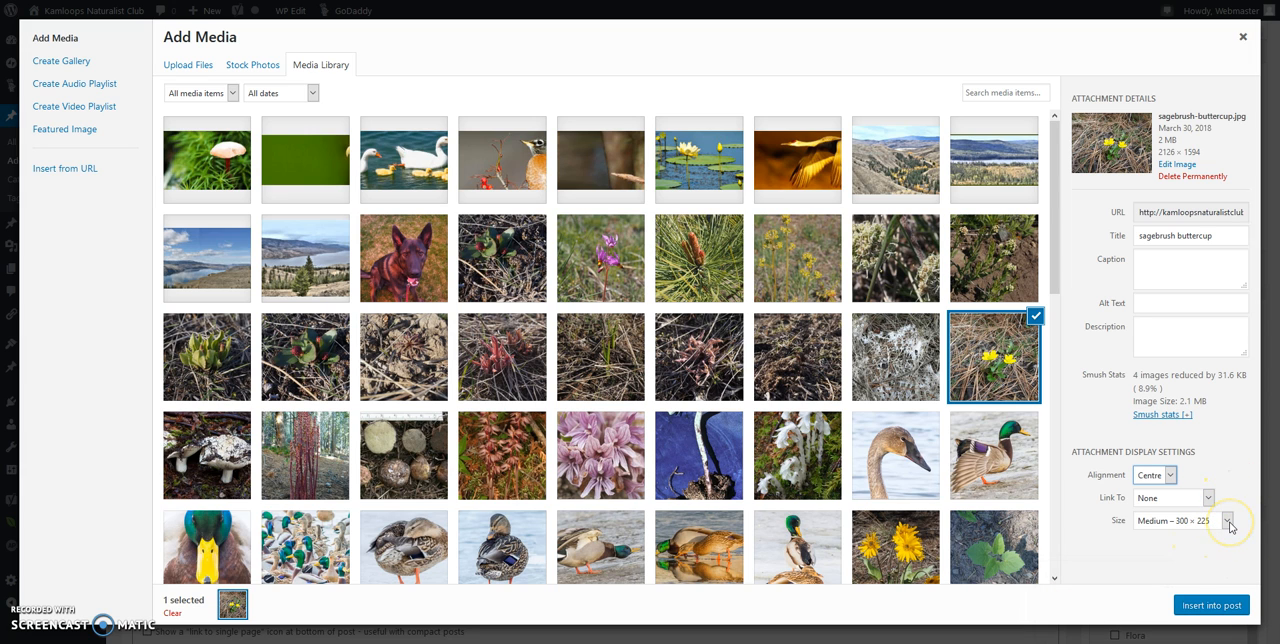
left_click(1227, 524)
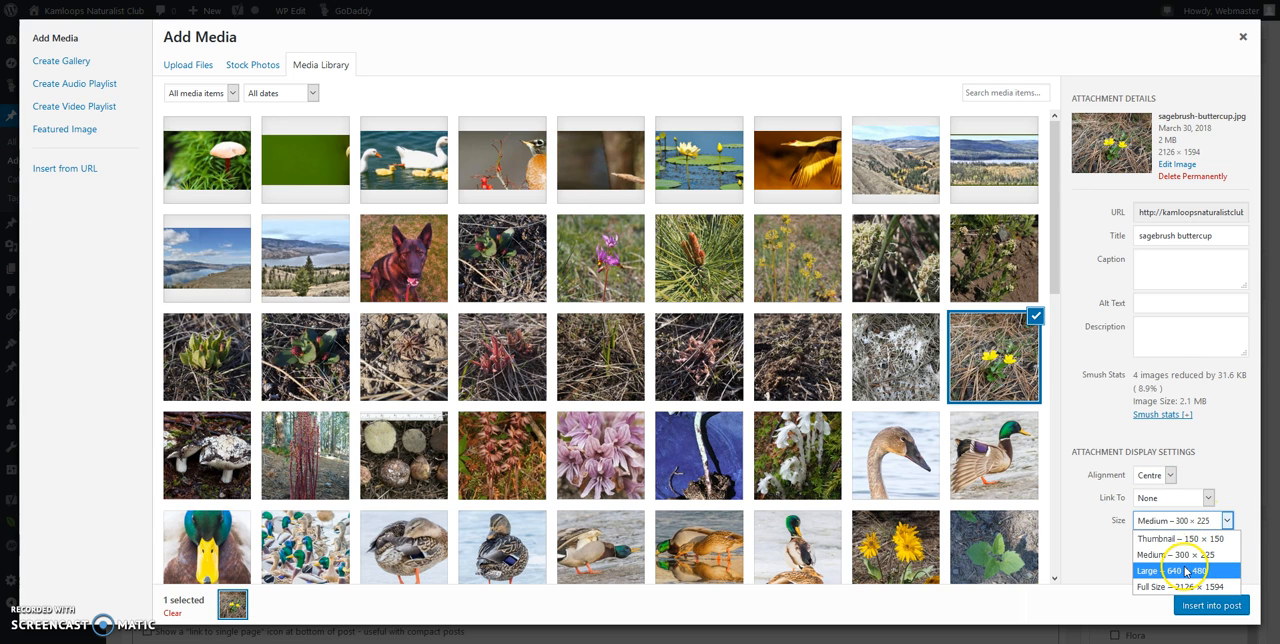
left_click(1186, 570)
left_click(1212, 605)
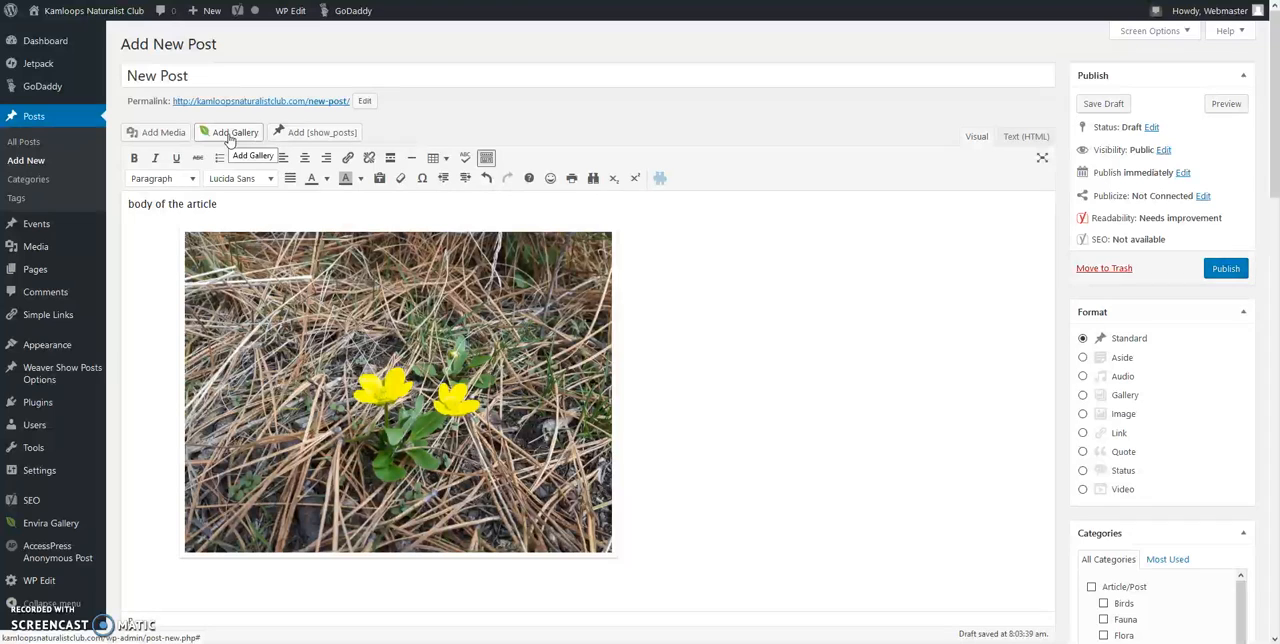
Step: Make the word "body" bold and the words "of the article" italic in the post's text
left_click(287, 134)
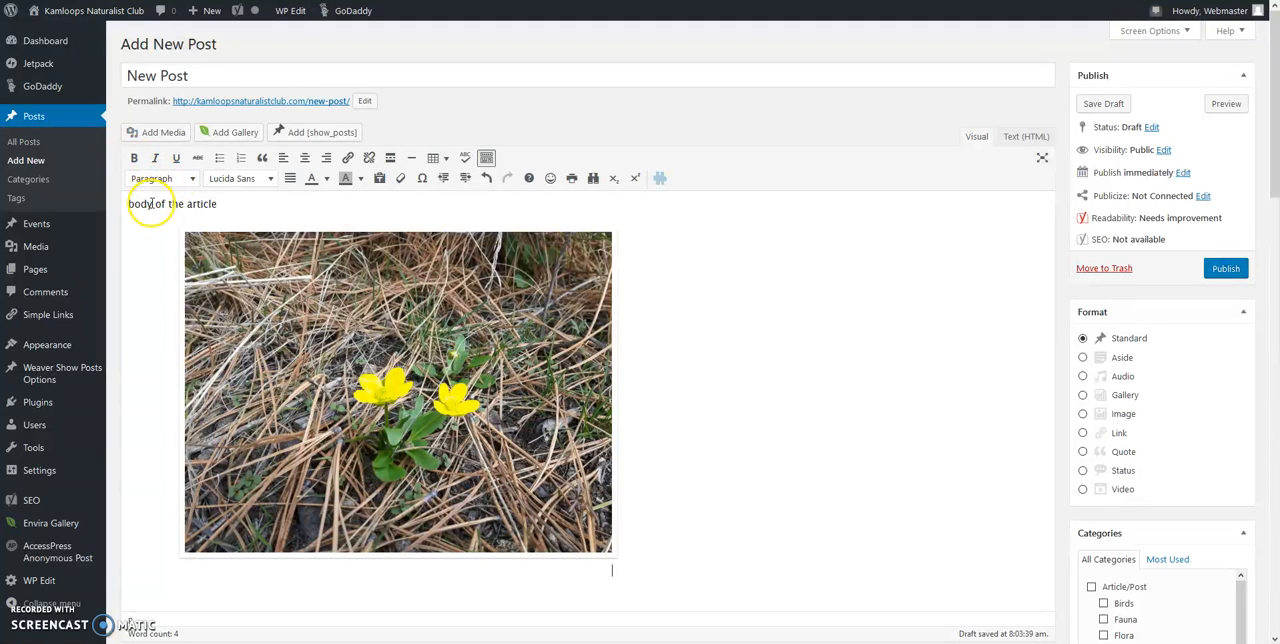
left_click(134, 158)
left_click(224, 204)
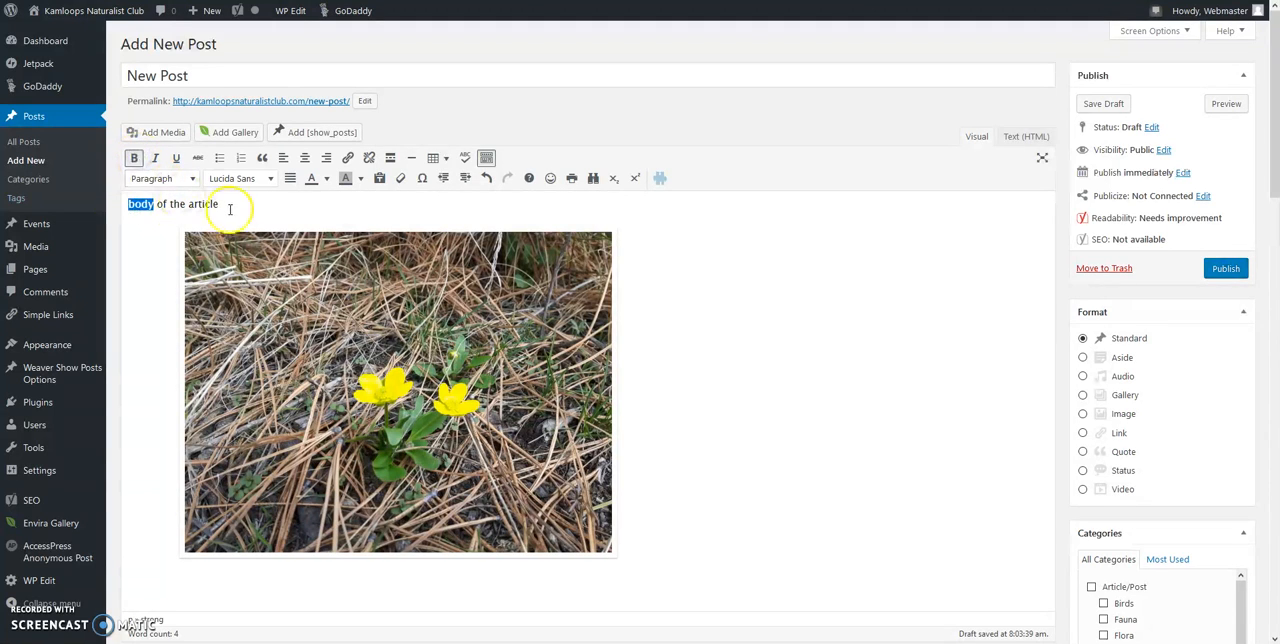
left_click_drag(175, 203, 238, 204)
left_click(155, 158)
left_click(260, 208)
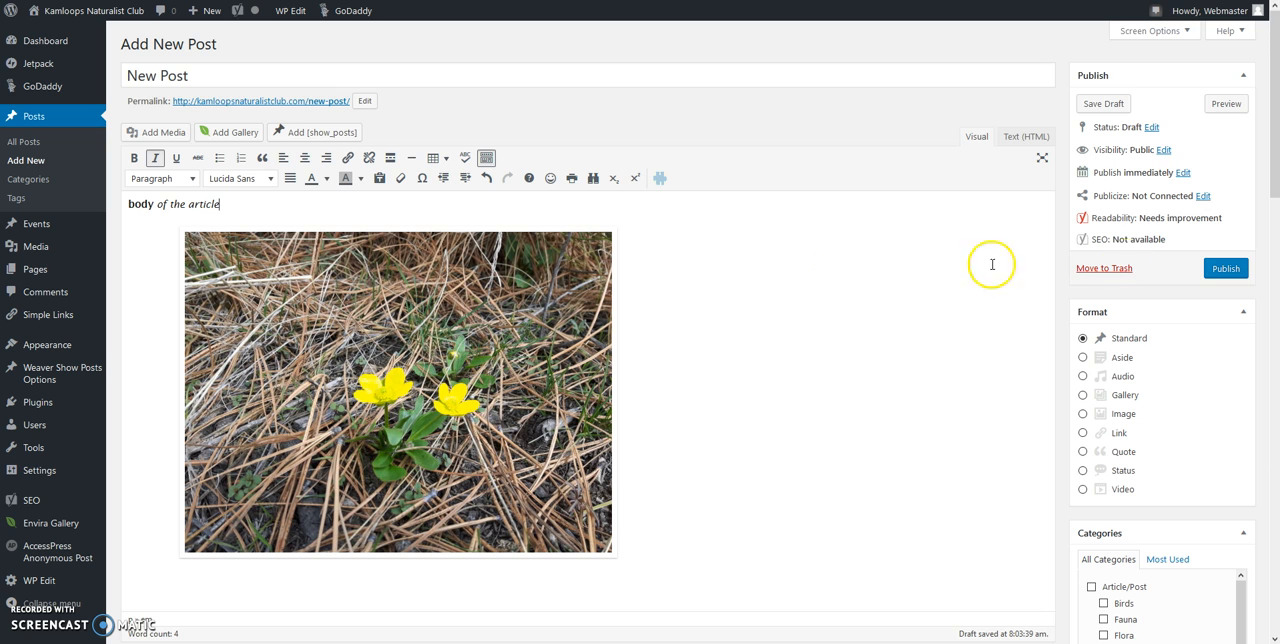
Step: Insert a 2 x 1 table on the empty line below the buttercup photo
scroll(407, 377, "down", 2)
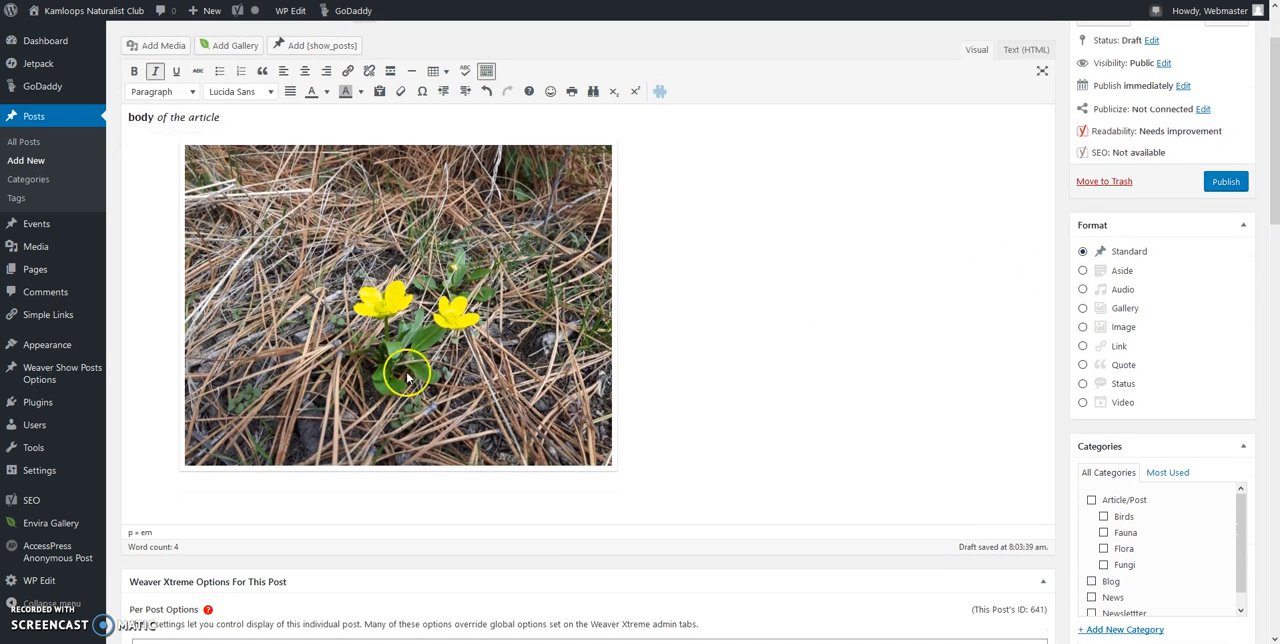
left_click(133, 500)
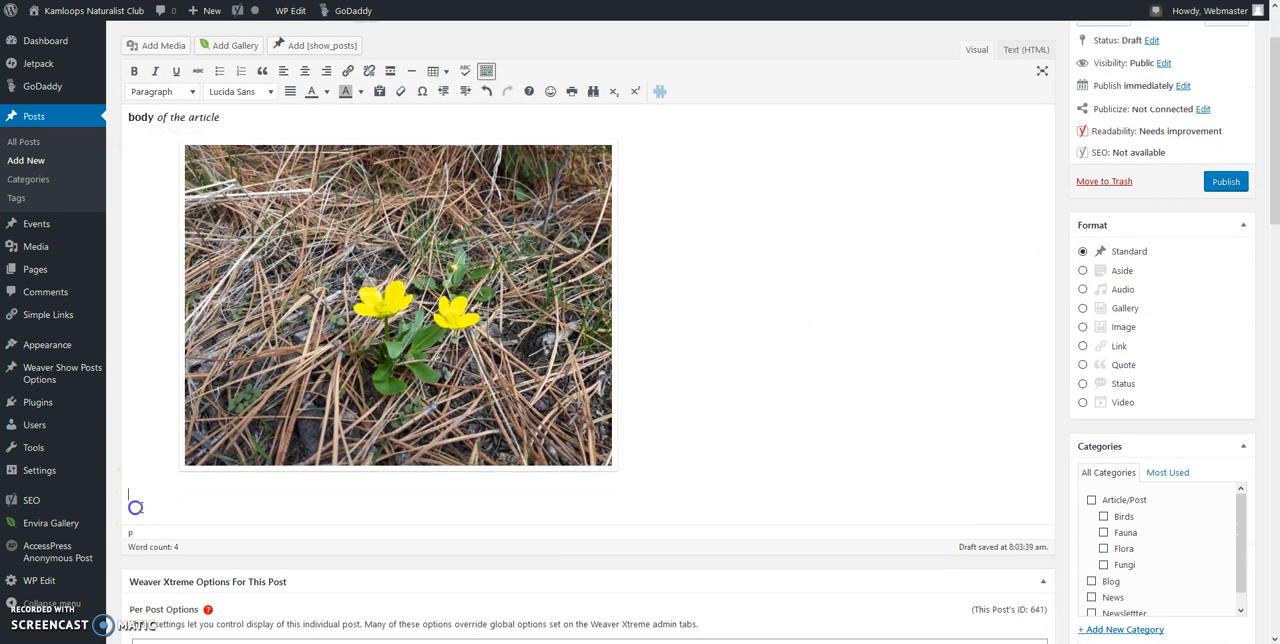
left_click(436, 71)
mouse_move(441, 98)
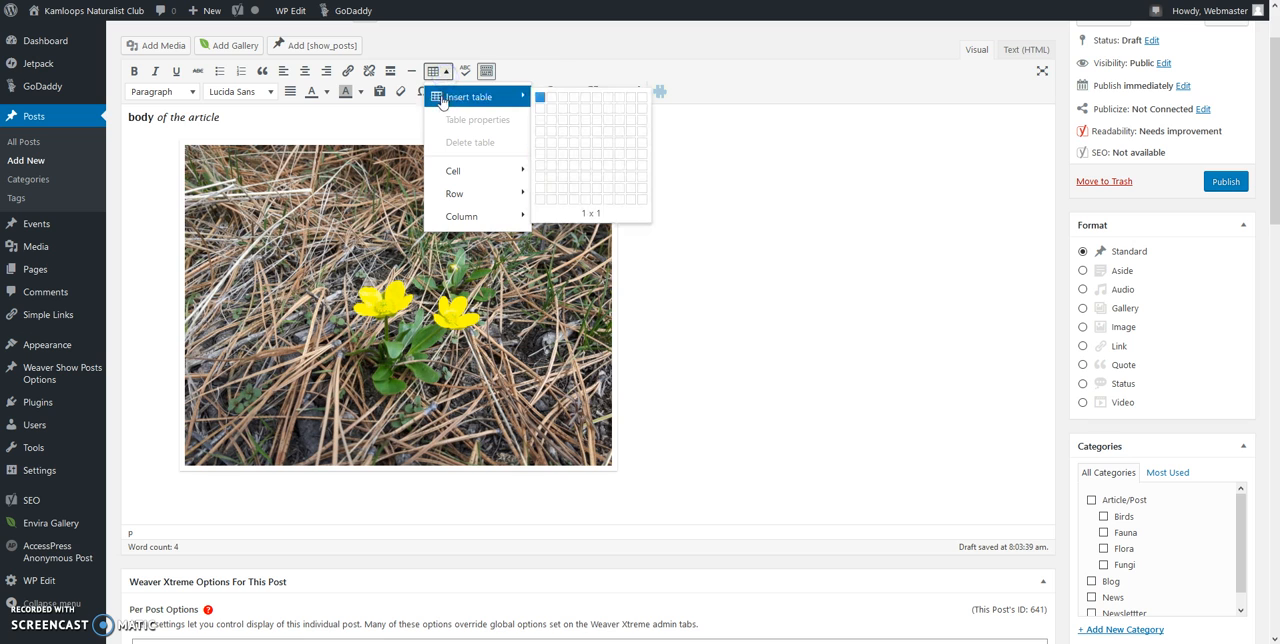
left_click(551, 97)
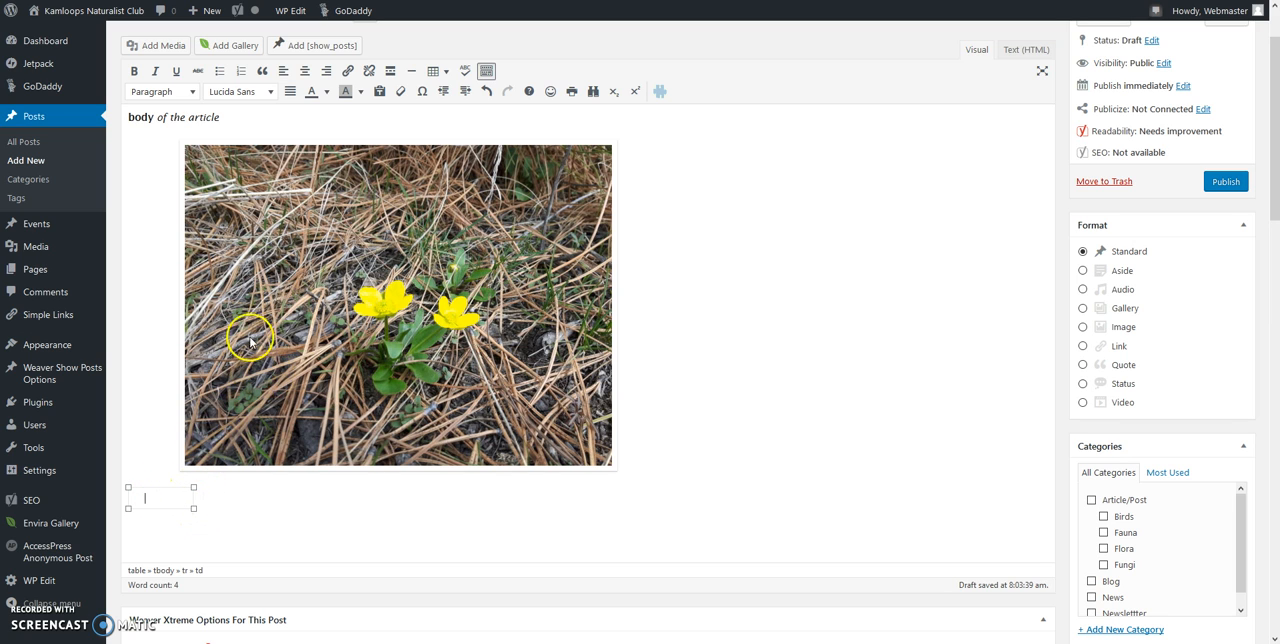
Step: Set the new table's alignment to Centre in its table properties
left_click(437, 71)
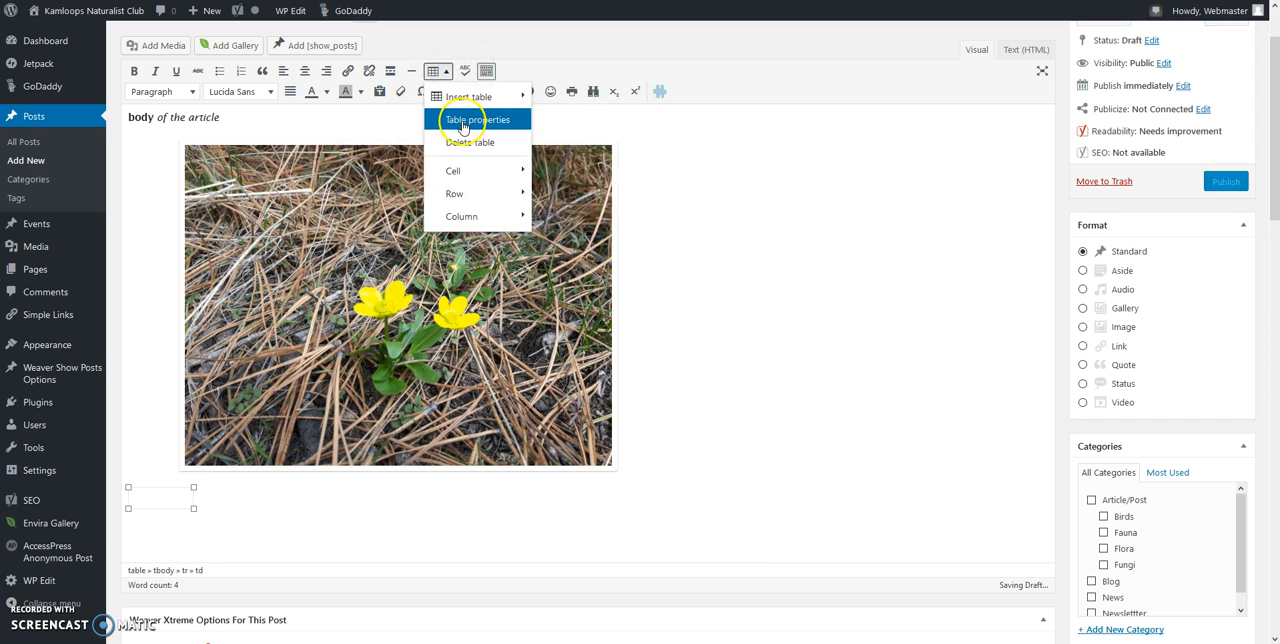
left_click(462, 121)
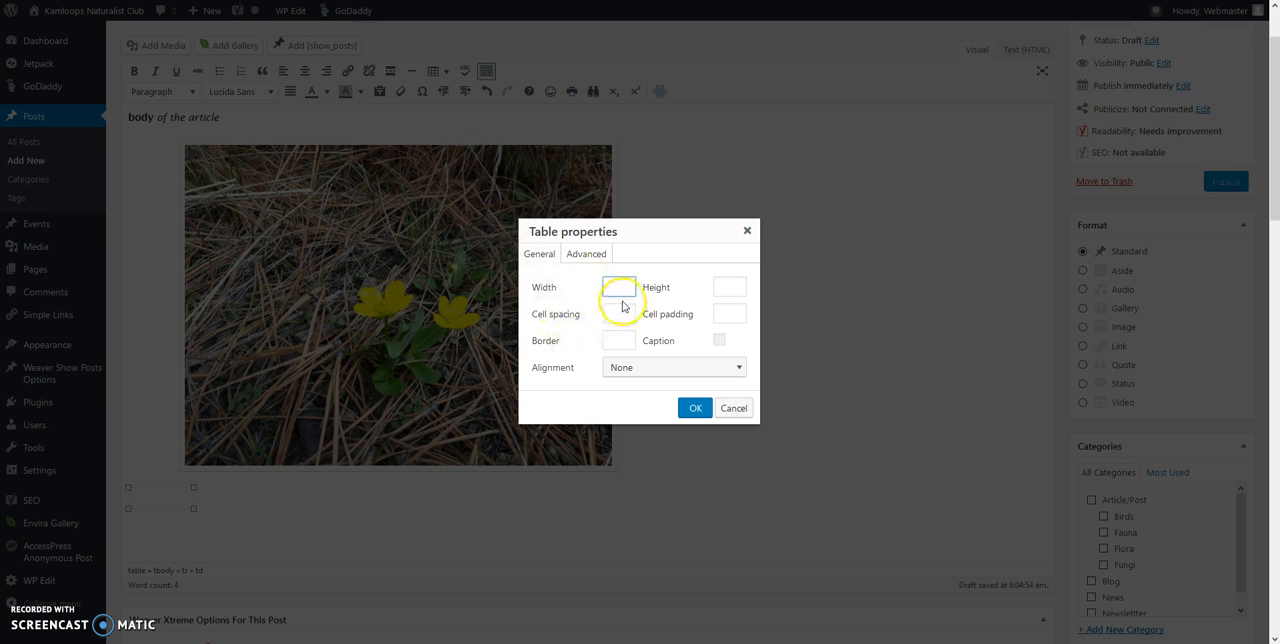
left_click(739, 368)
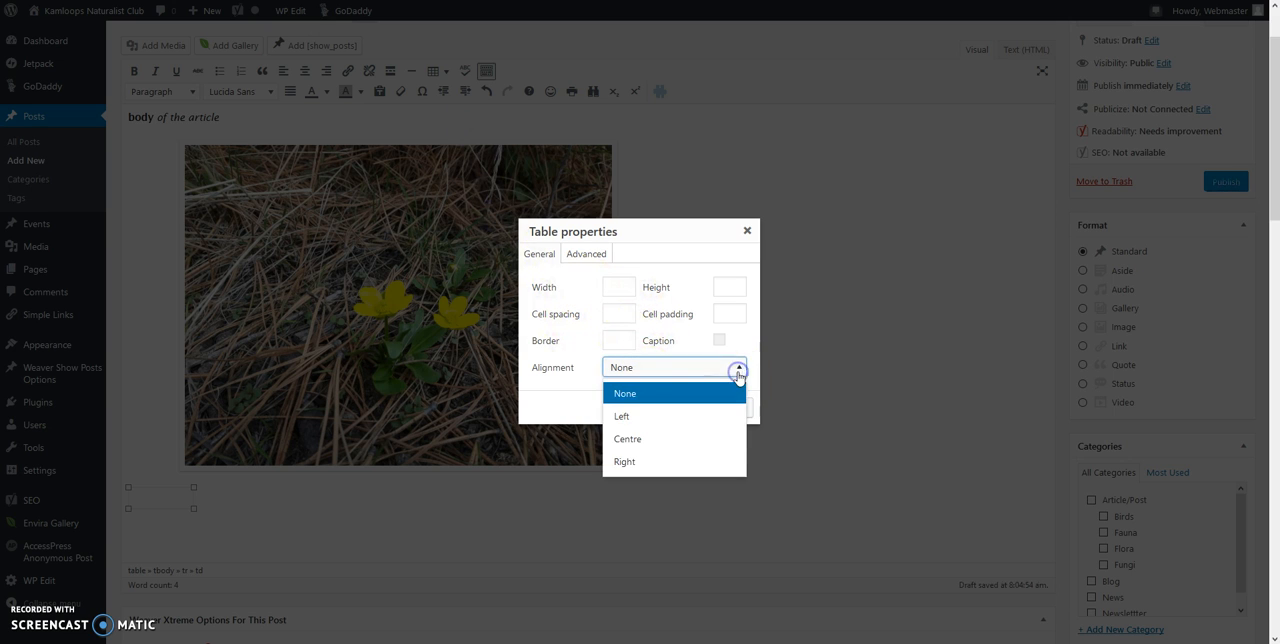
left_click(629, 438)
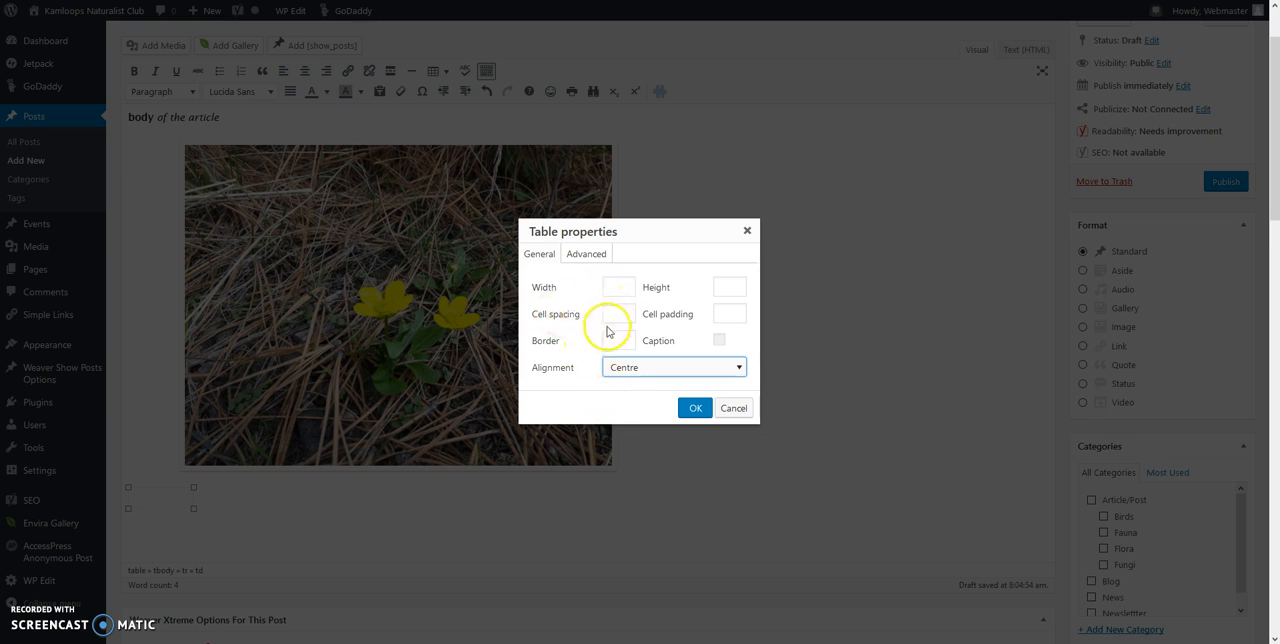
left_click(692, 406)
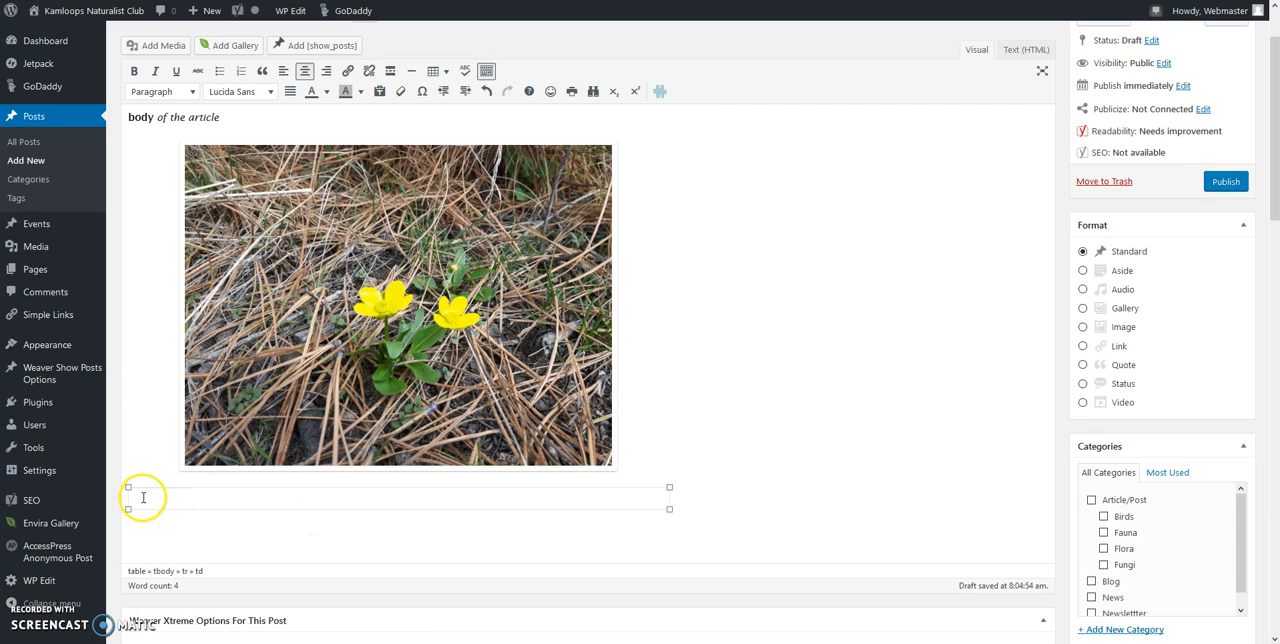
Step: Insert the red-shoot photo P1010054.jpg from the media library into the table's first cell
left_click(161, 54)
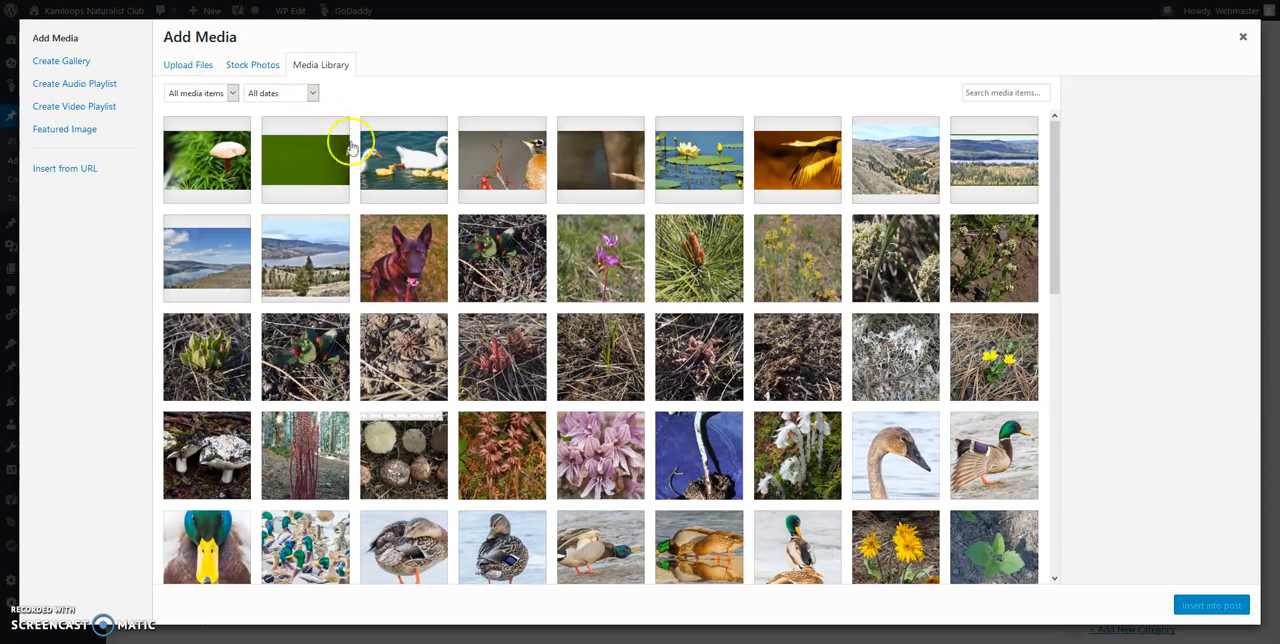
left_click(479, 377)
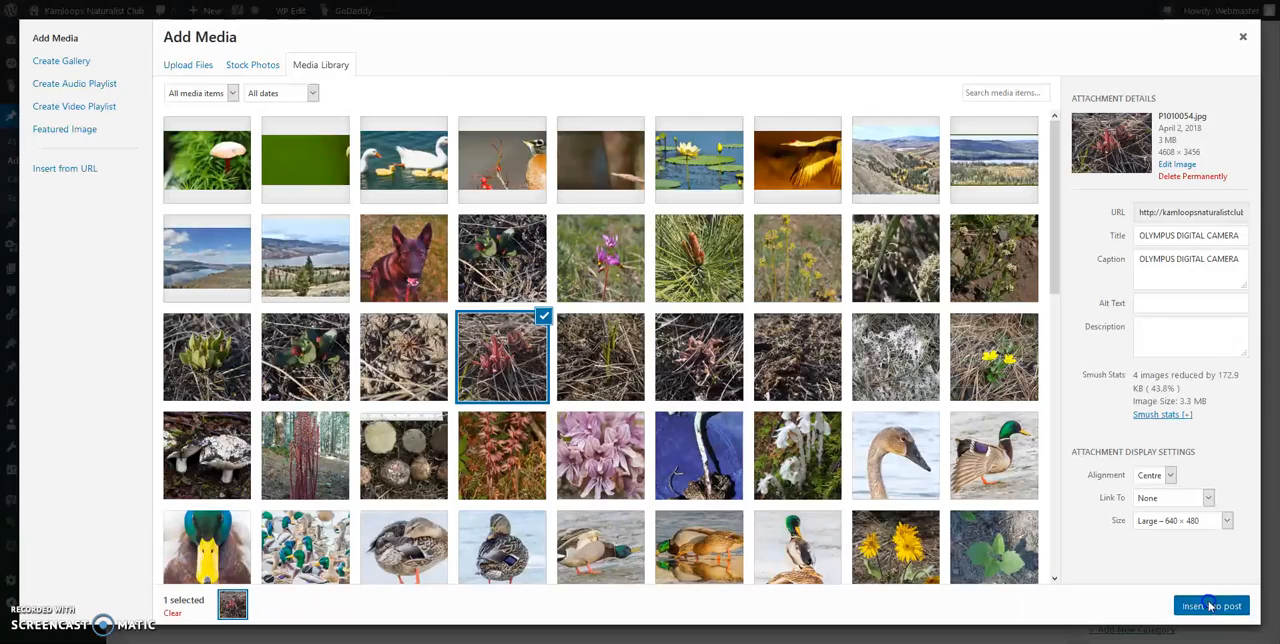
left_click(1210, 606)
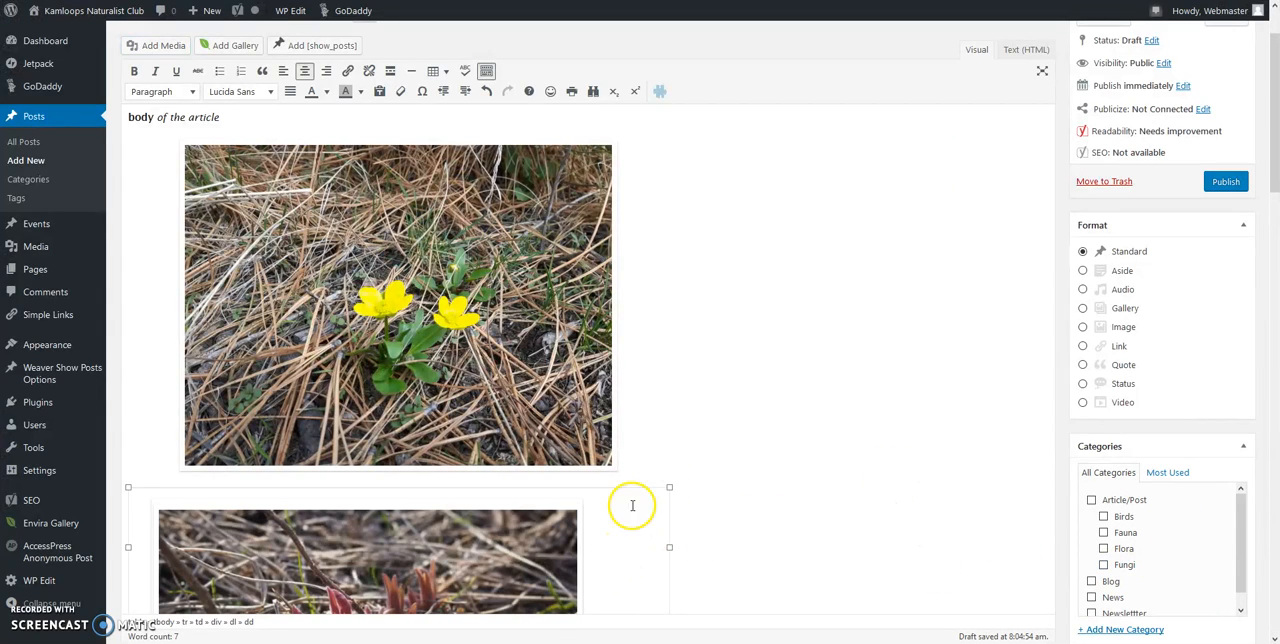
Step: Change the size of the photo in the table's first cell to Medium 300 × 225
left_click(488, 537)
left_click(400, 486)
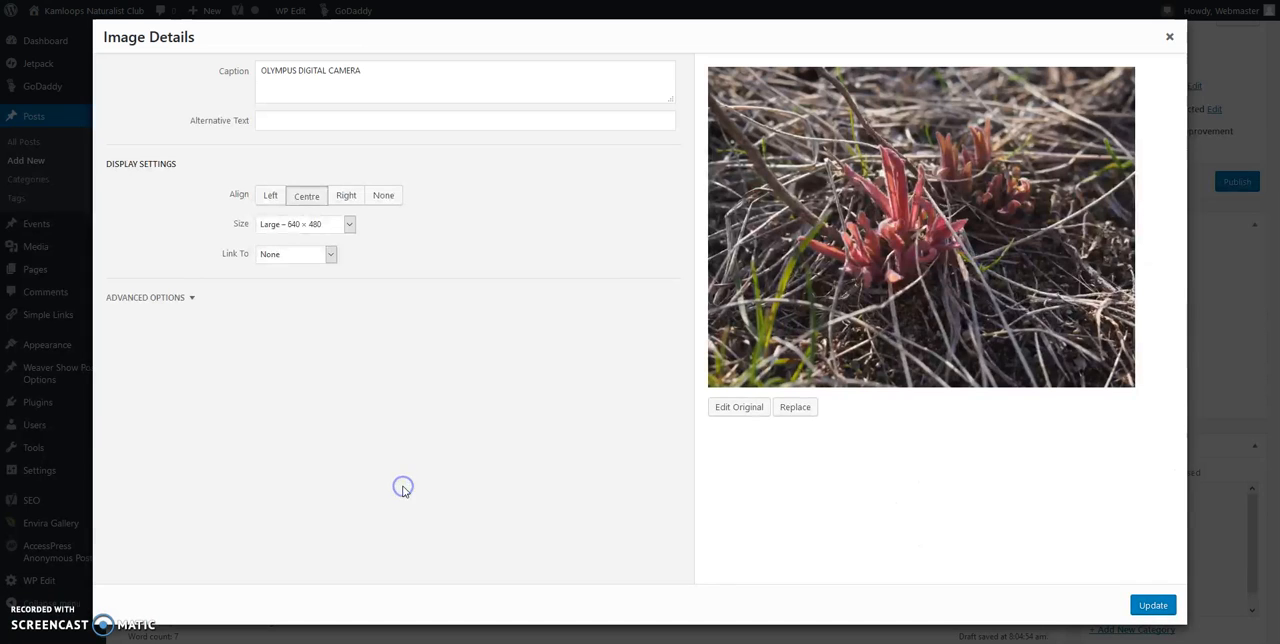
left_click(349, 225)
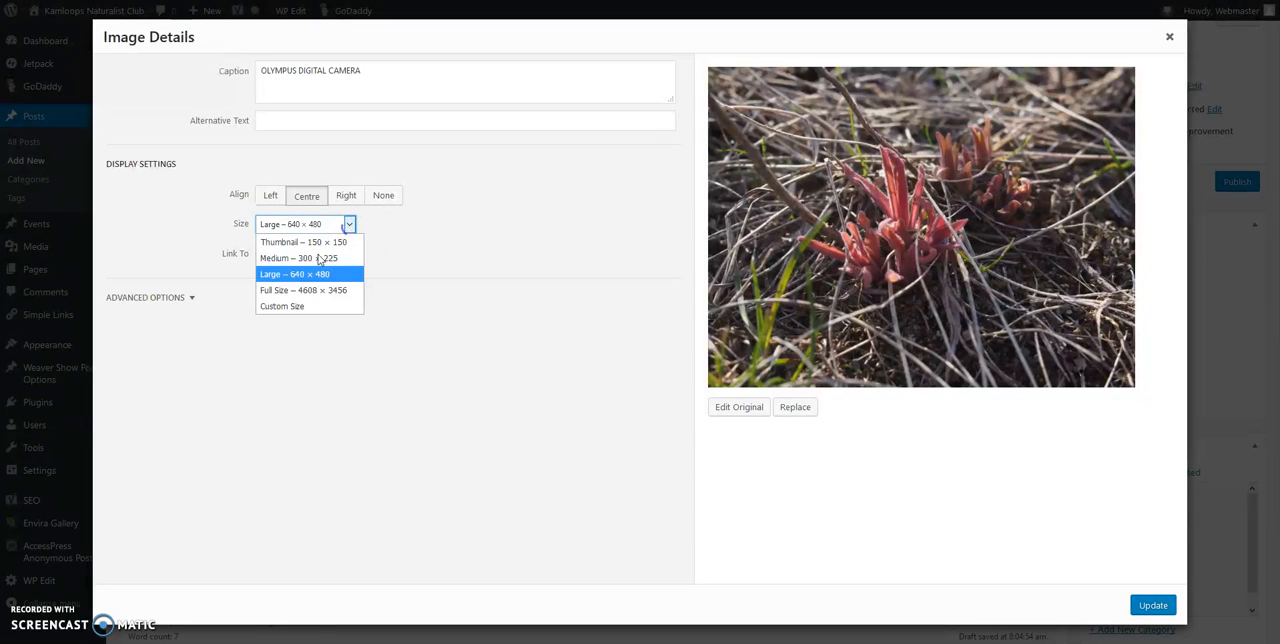
left_click(300, 258)
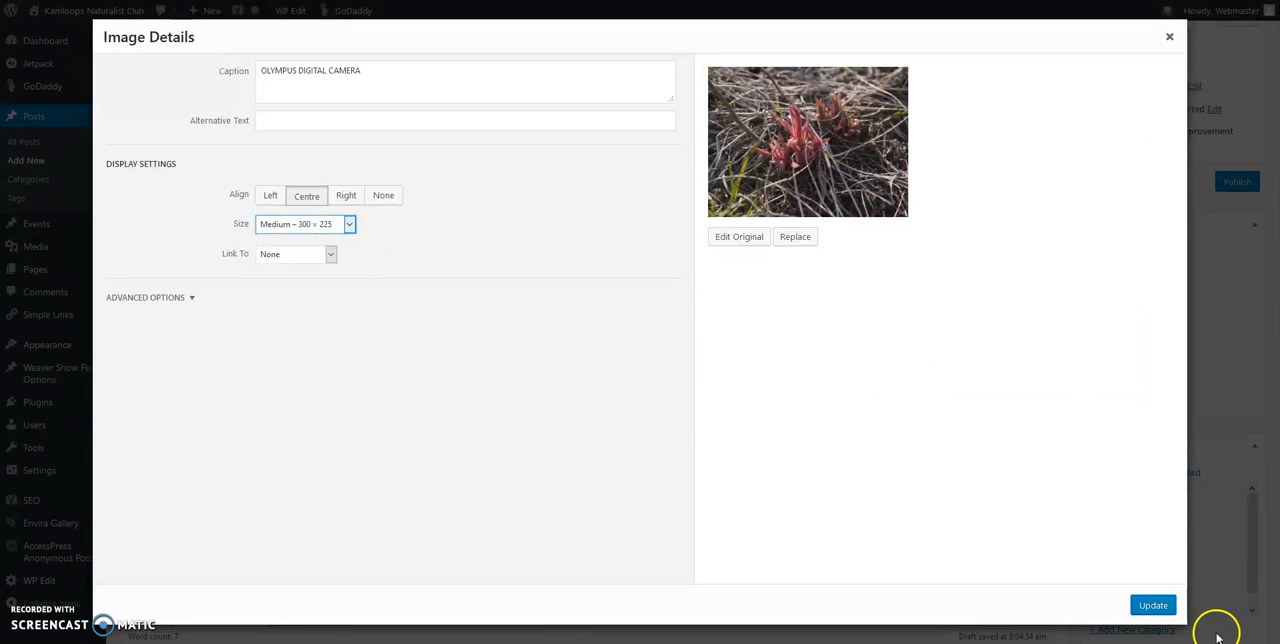
left_click(1153, 606)
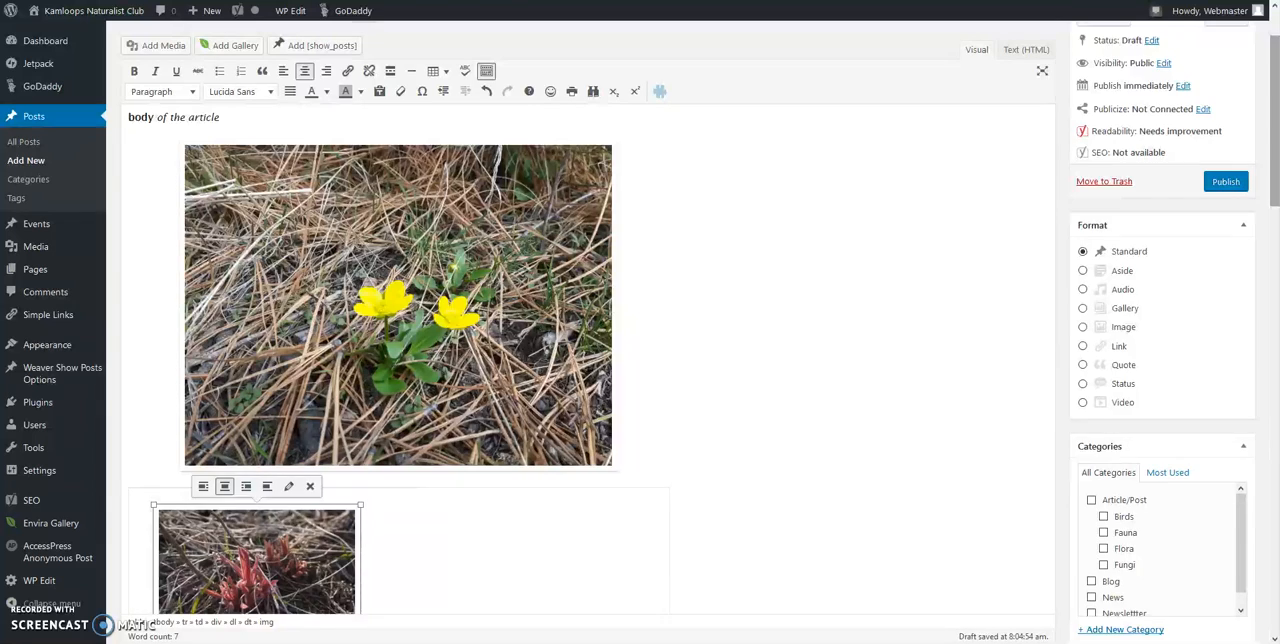
Step: Insert the photo P1010048.jpg from the media library into the table's second cell at the Medium 300 × 225 size
scroll(1275, 232, "down", 3)
left_click(397, 349)
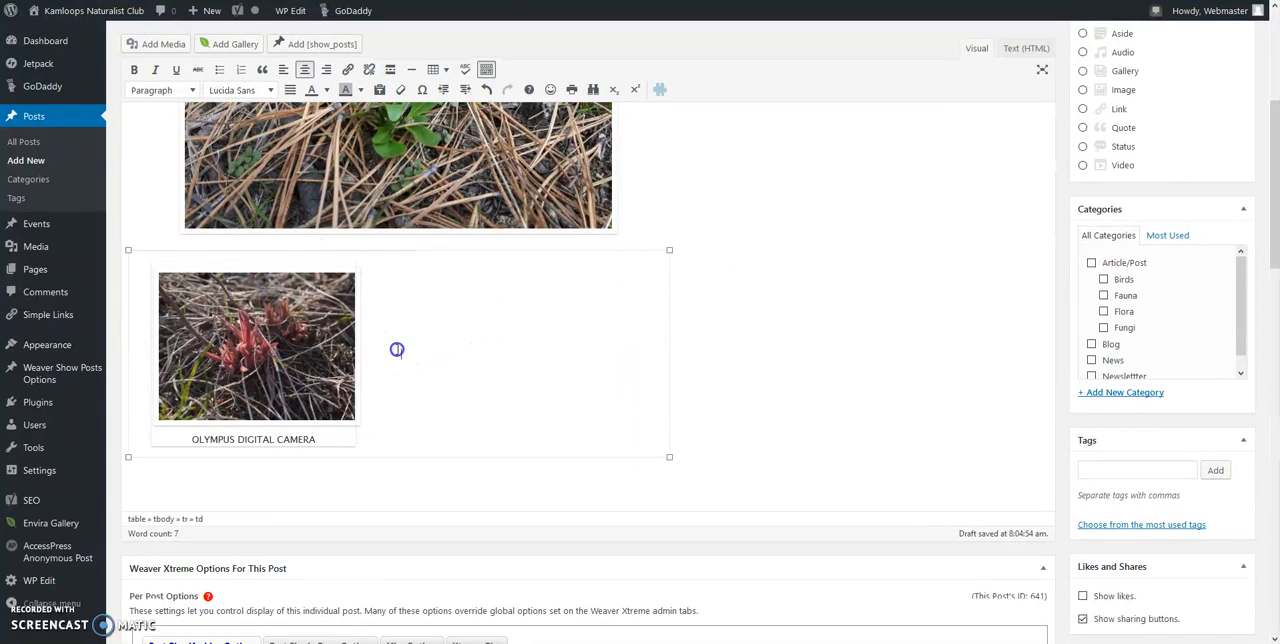
left_click(157, 44)
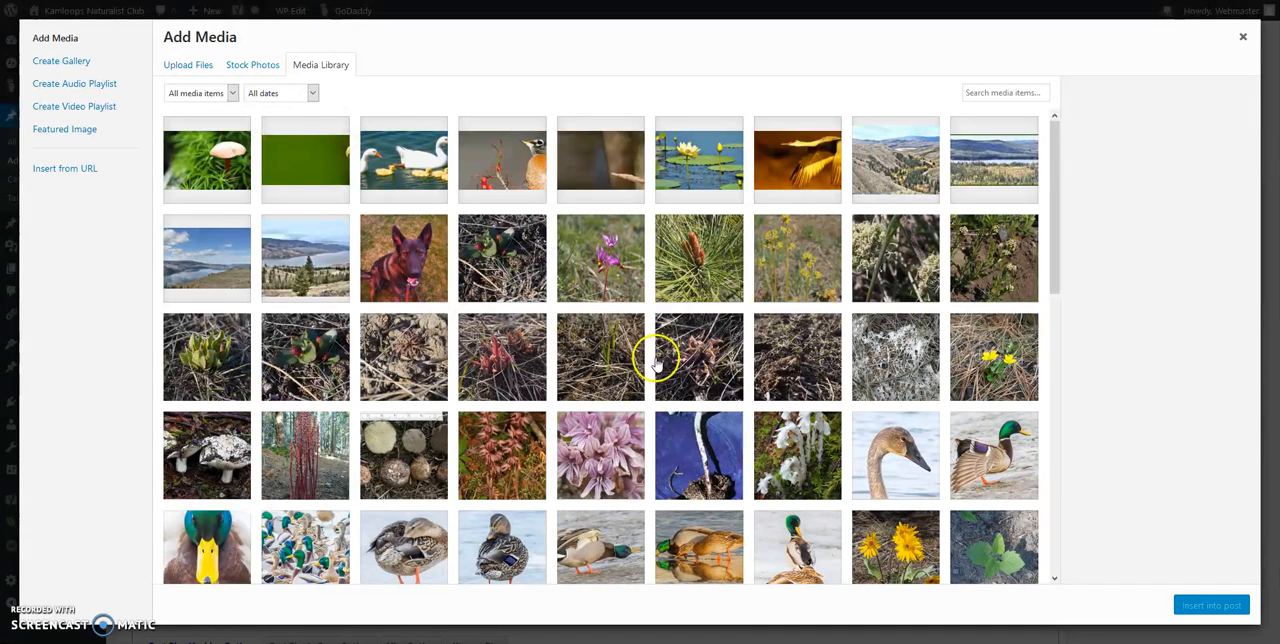
left_click(692, 364)
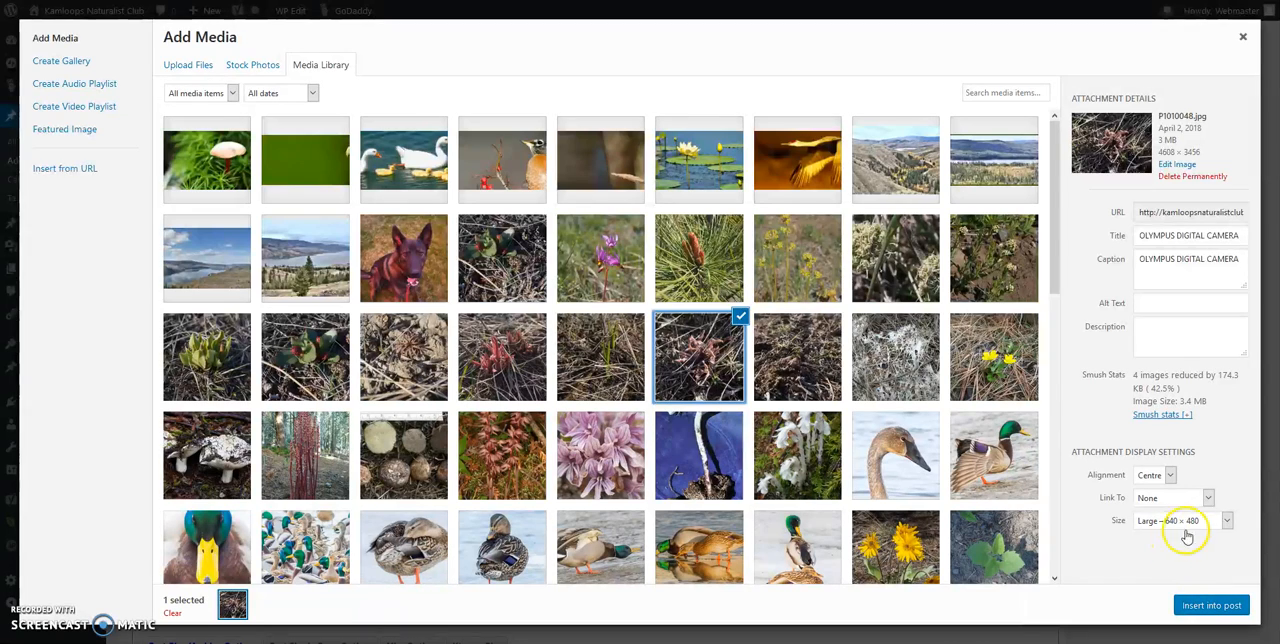
left_click(1227, 528)
left_click(1180, 552)
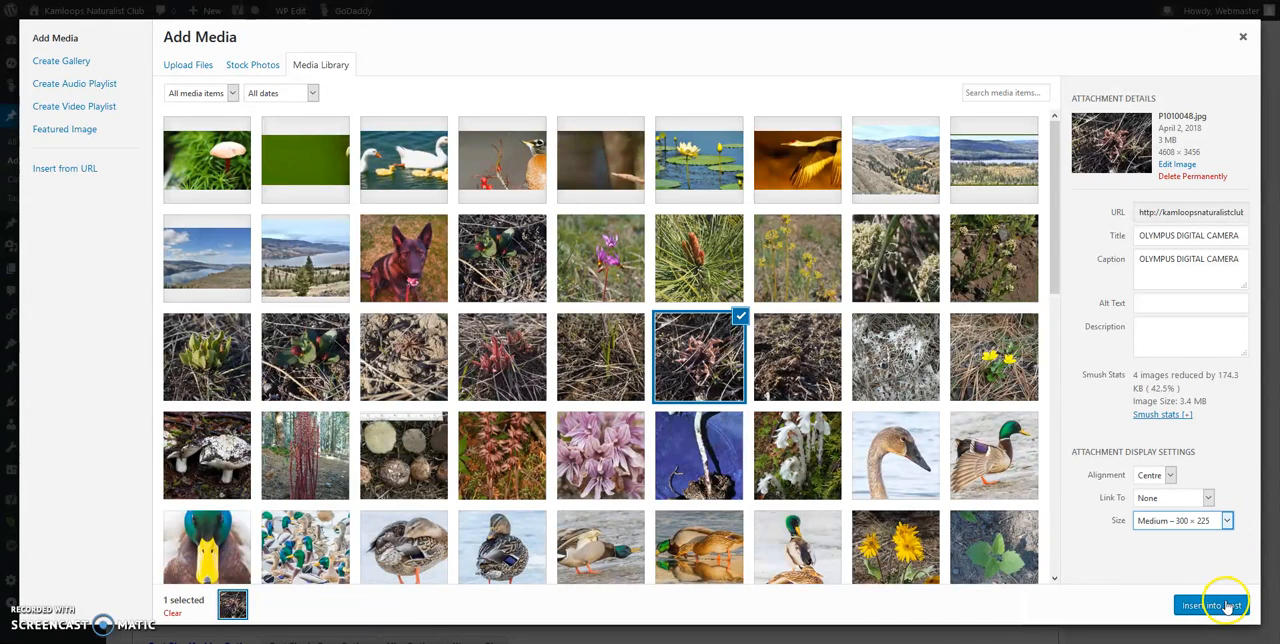
left_click(1222, 605)
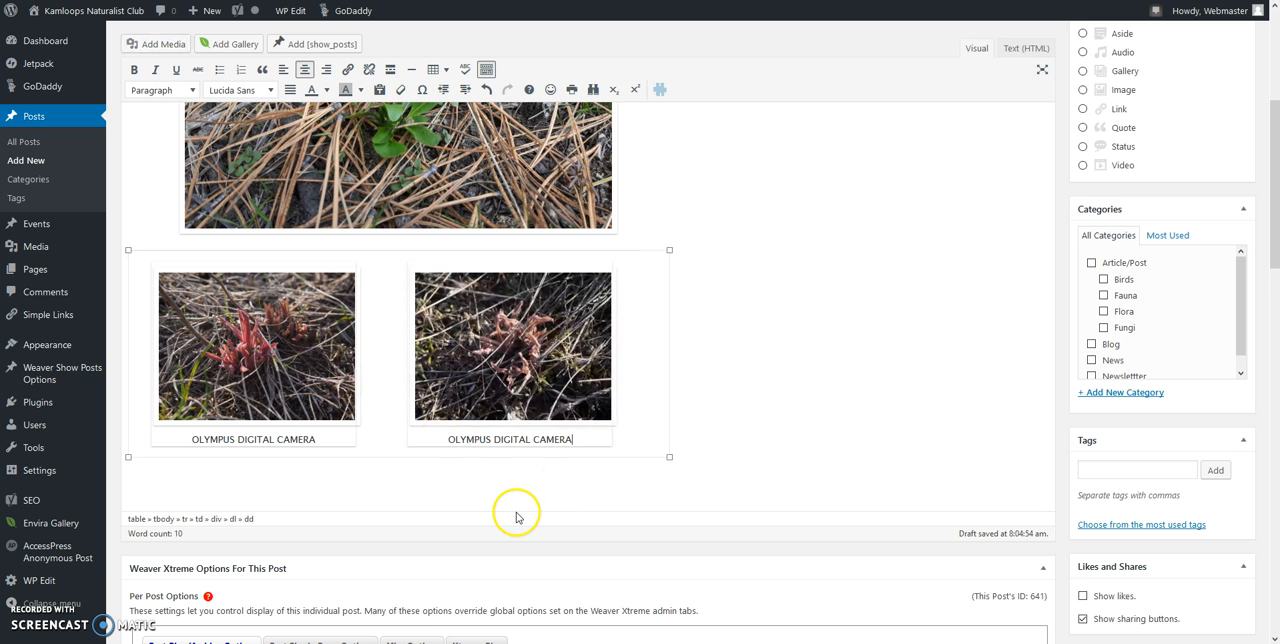
left_click_drag(322, 439, 184, 418)
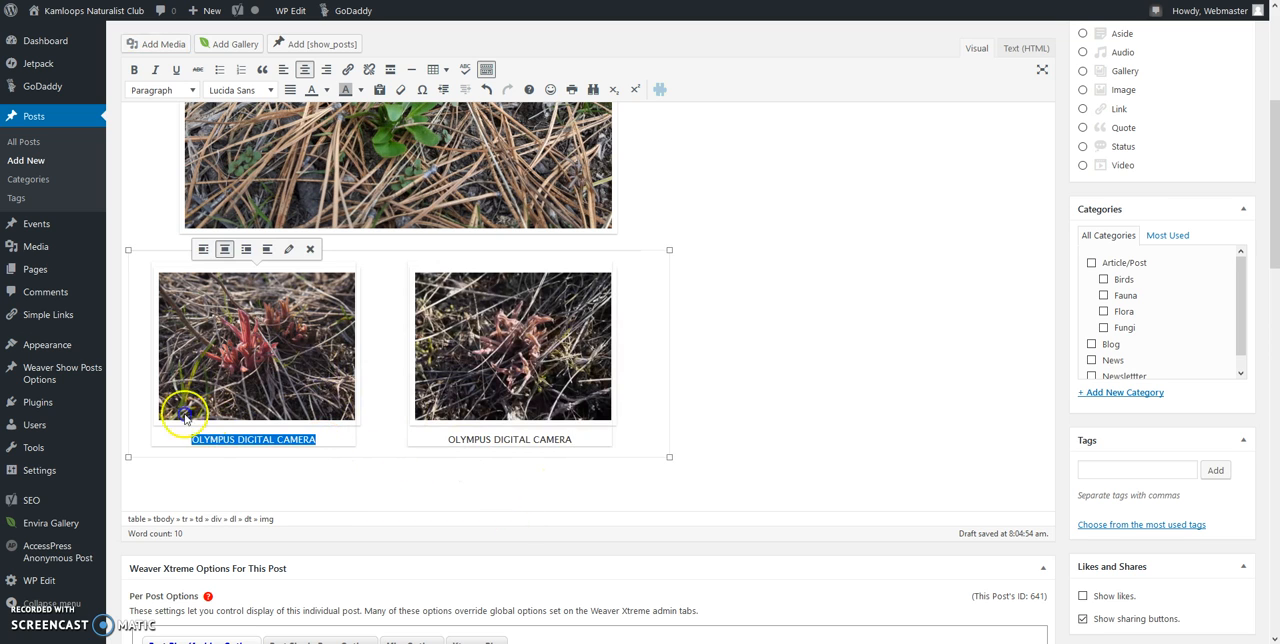
left_click(331, 456)
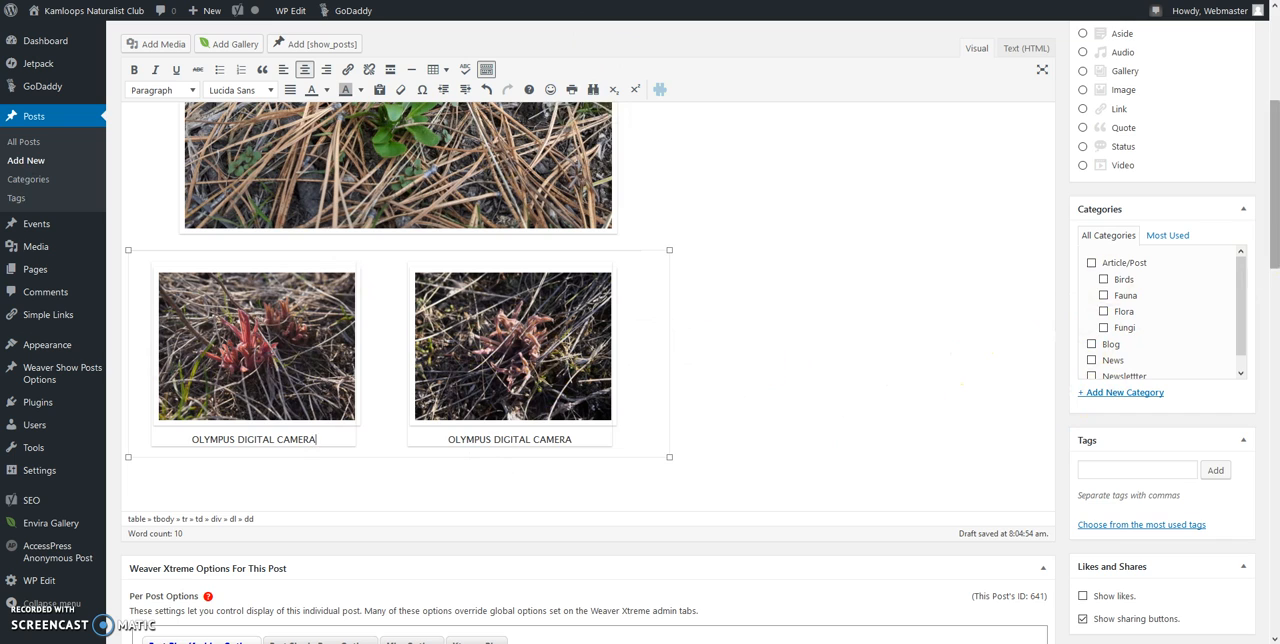
scroll(1275, 200, "down", 1)
Step: Save the new post as a draft
scroll(1251, 200, "up", 4)
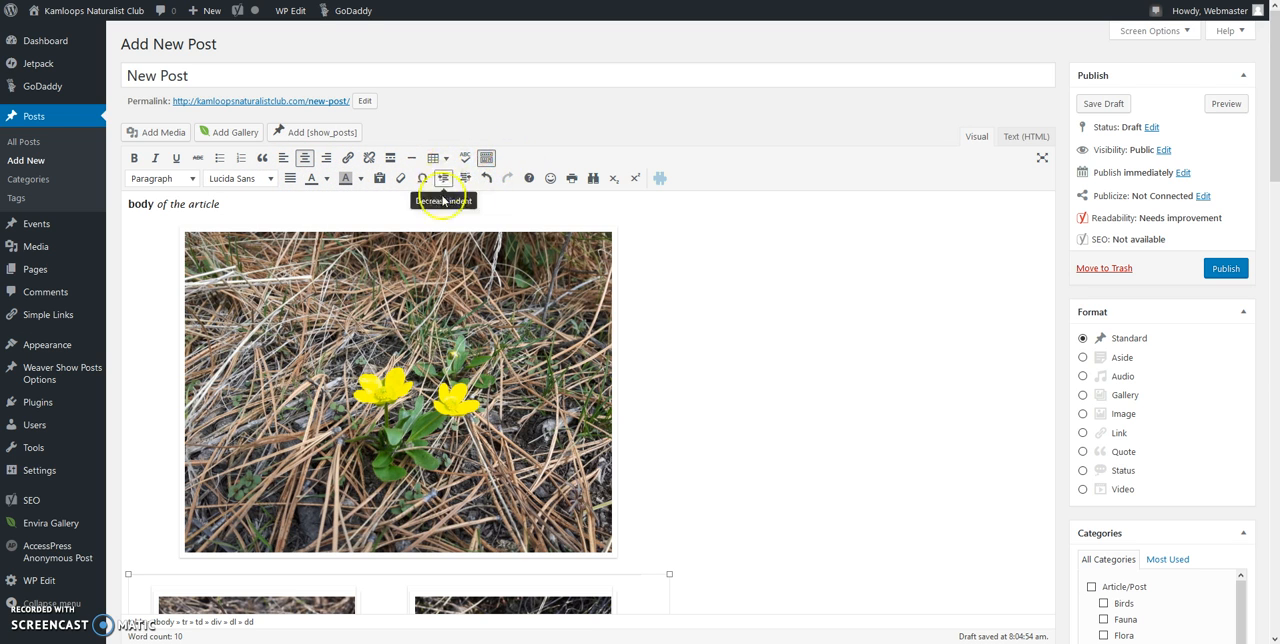
mouse_move(1275, 150)
left_mouse_down()
mouse_move(1275, 267)
mouse_move(1275, 148)
left_mouse_up()
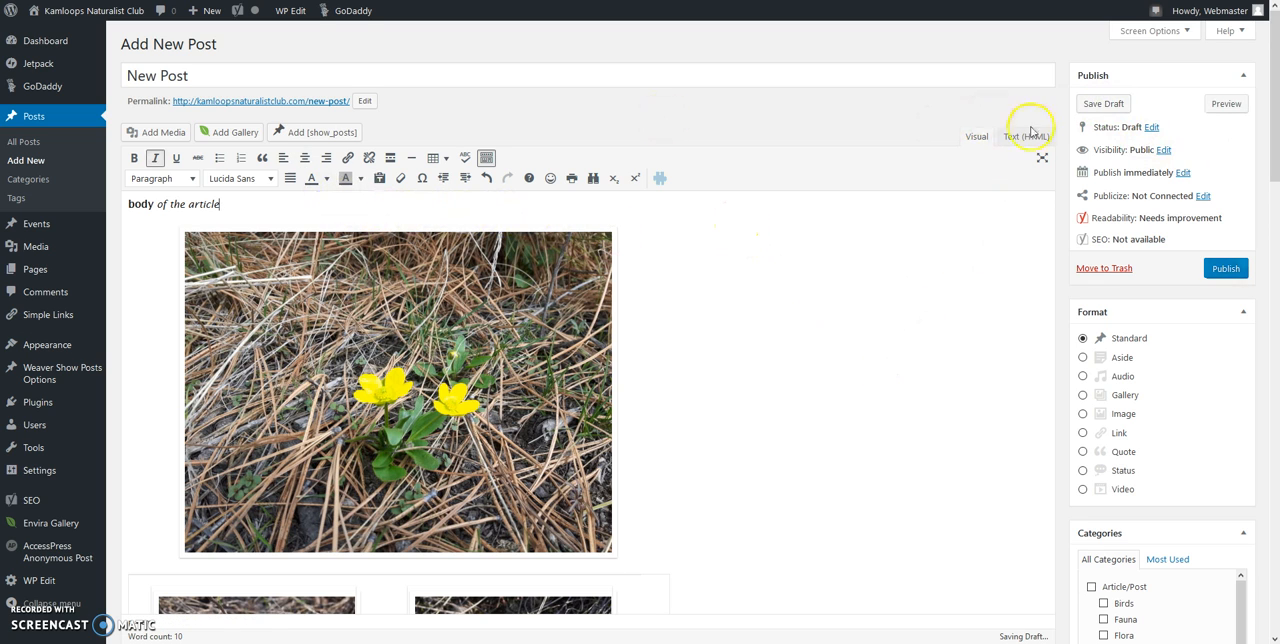
left_click(1104, 104)
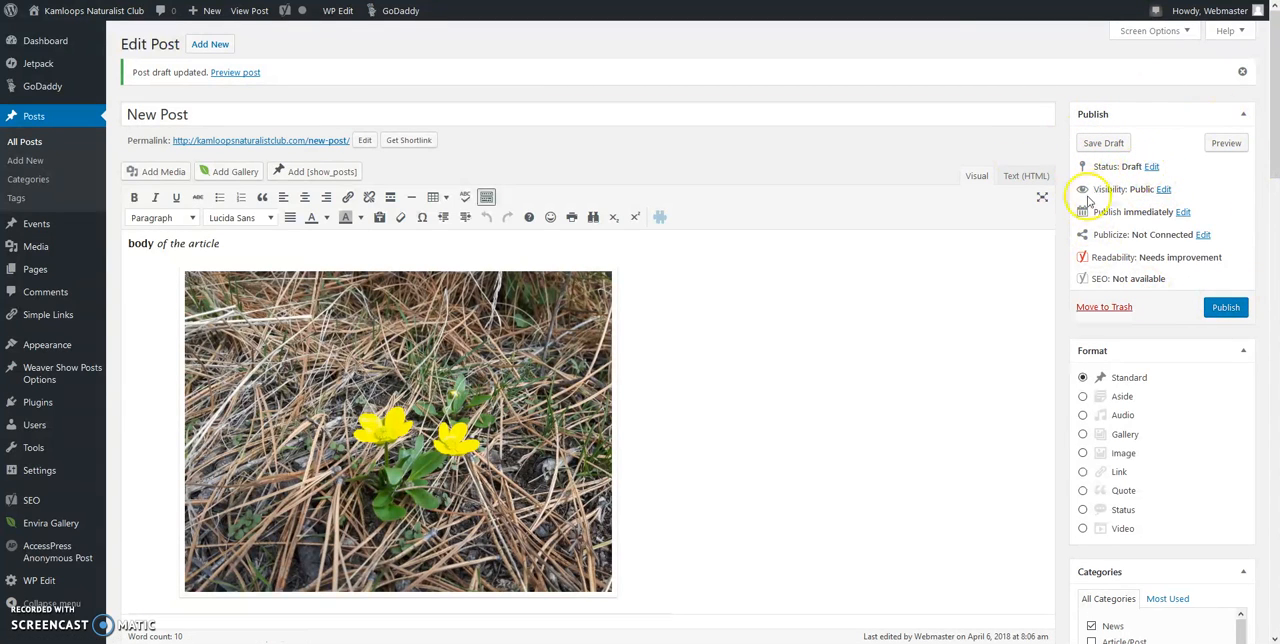
Step: Check the draft's visibility options and its publish-date setting
left_click(1164, 190)
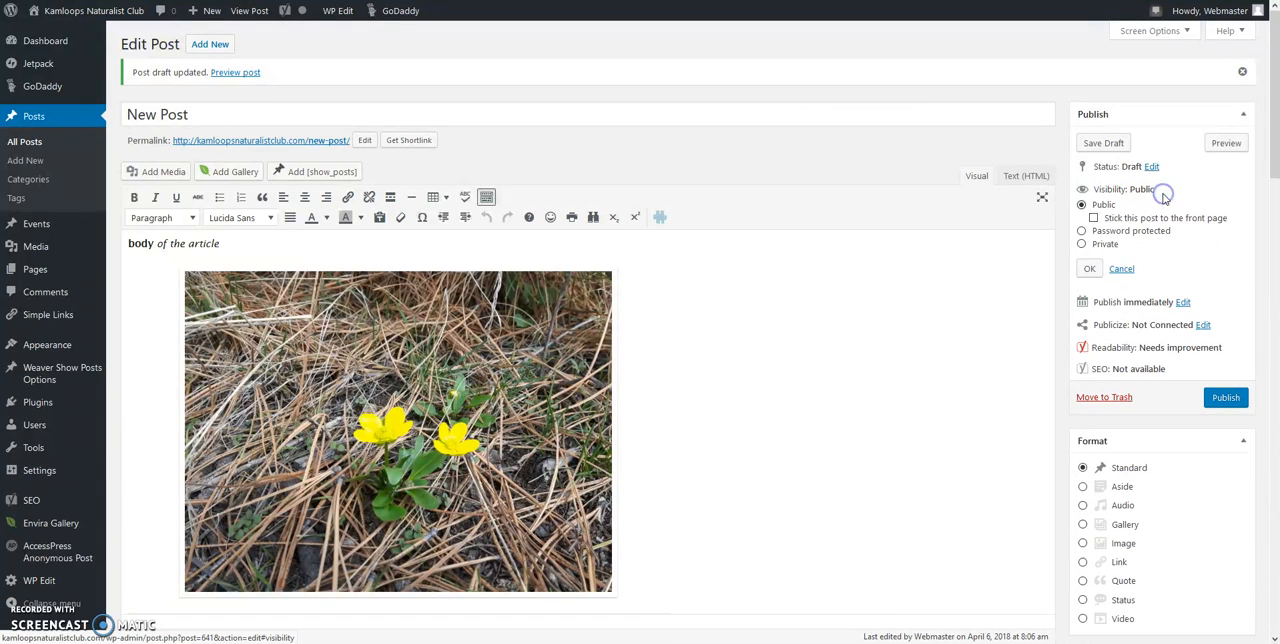
left_click(1090, 269)
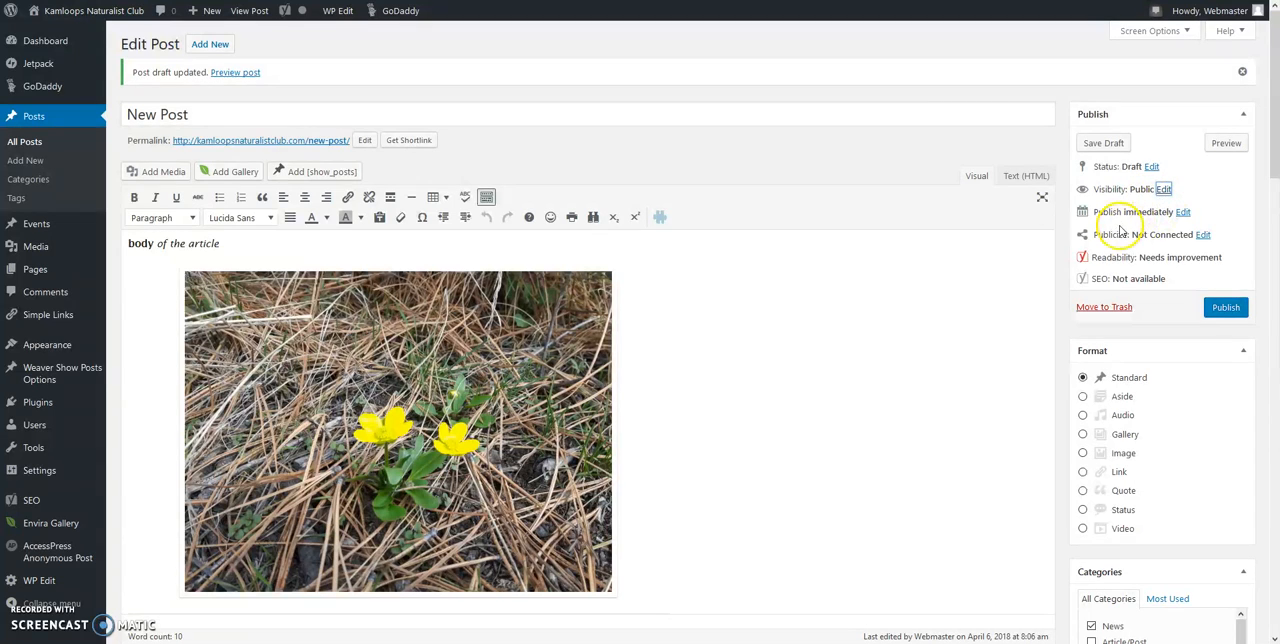
left_click(1182, 214)
left_click(1089, 257)
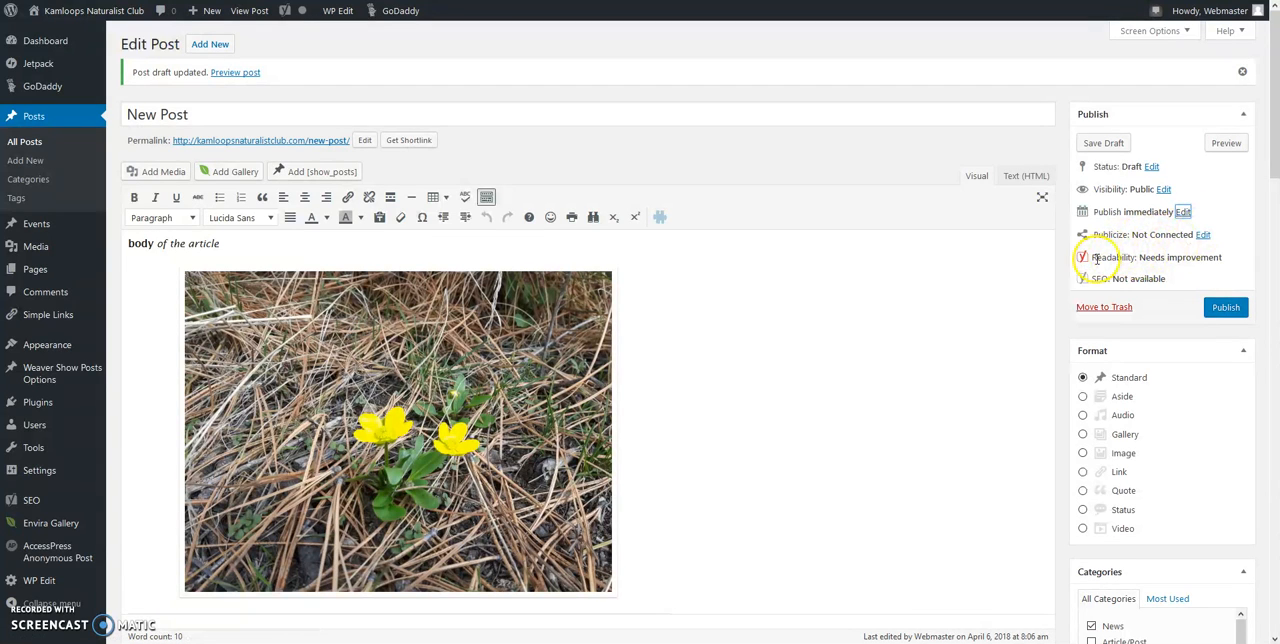
left_click(1225, 306)
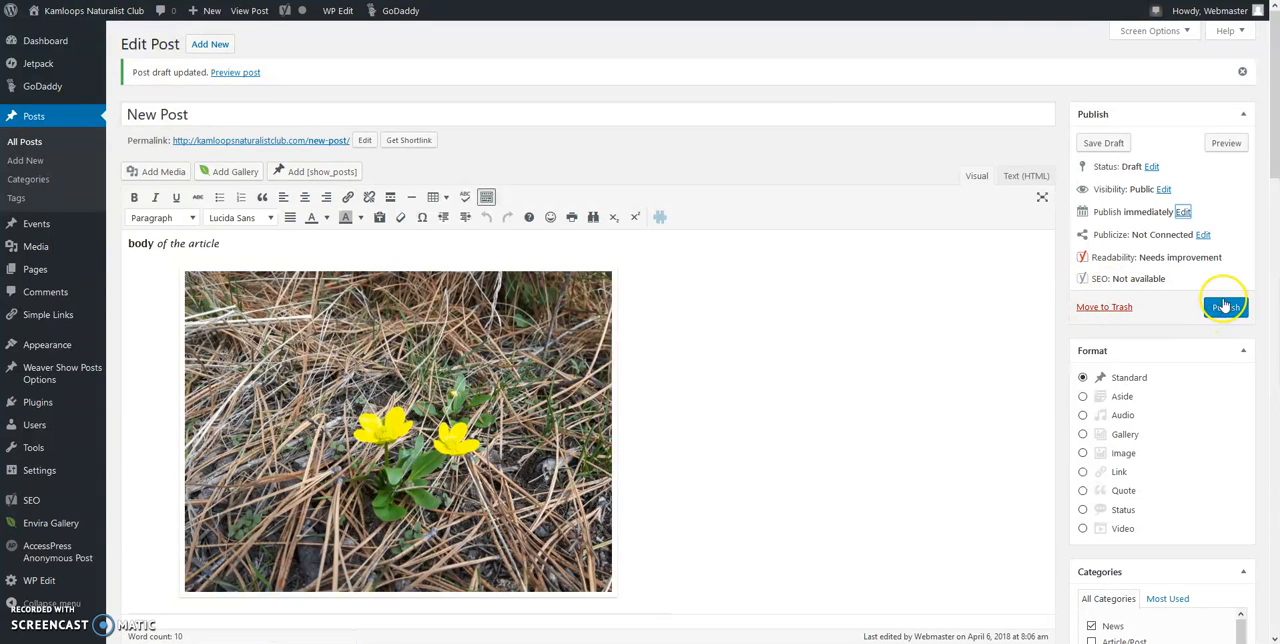
Step: Preview the draft post as it appears on the site, and close the preview to return to the editor
left_click(1222, 144)
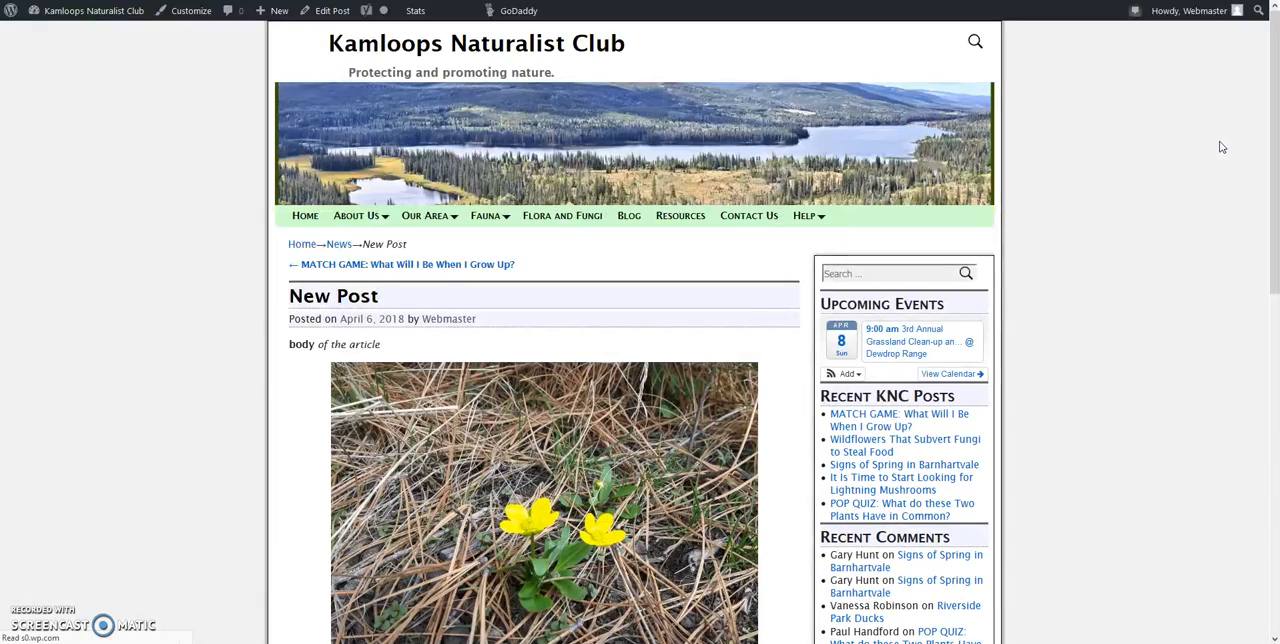
mouse_move(1274, 115)
left_mouse_down()
mouse_move(1274, 283)
mouse_move(1262, 101)
left_mouse_up()
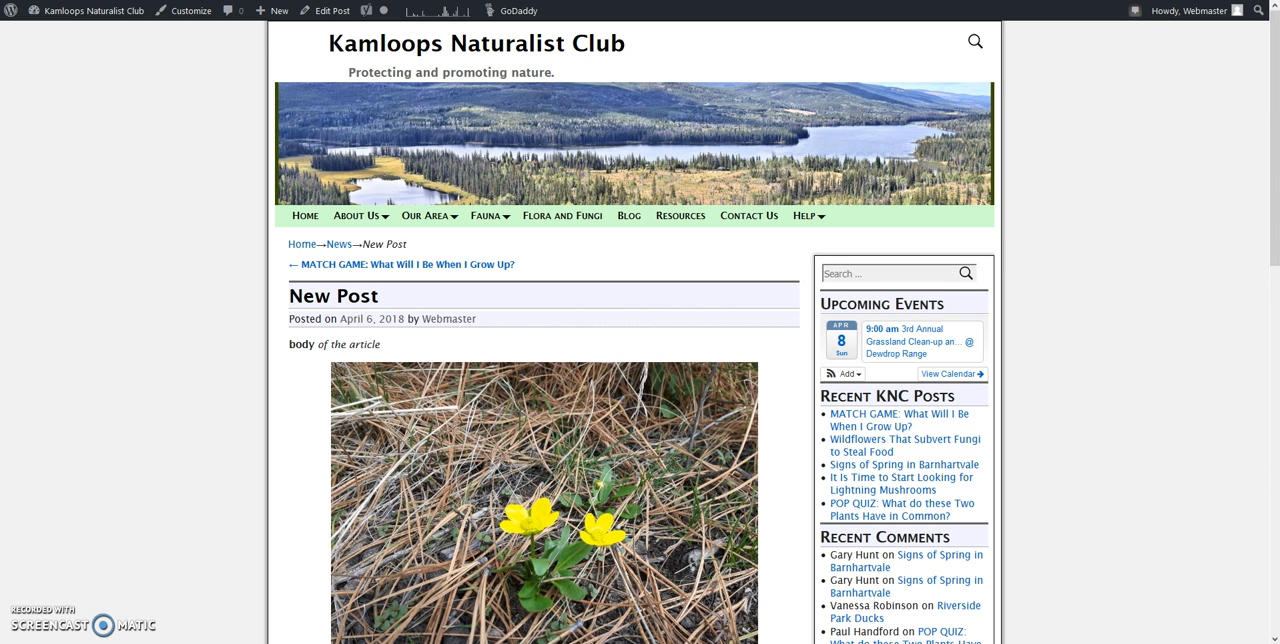
key("ctrl+w")
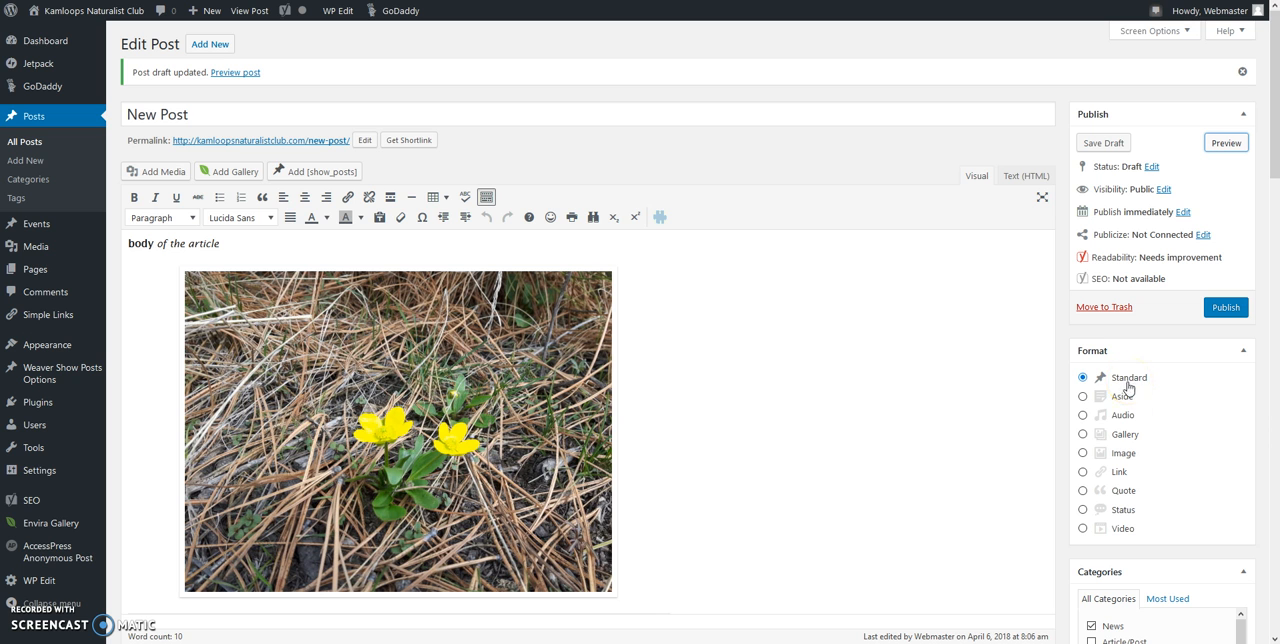
Step: Assign the Flora category to the post in addition to News
left_click_drag(1275, 162, 1276, 252)
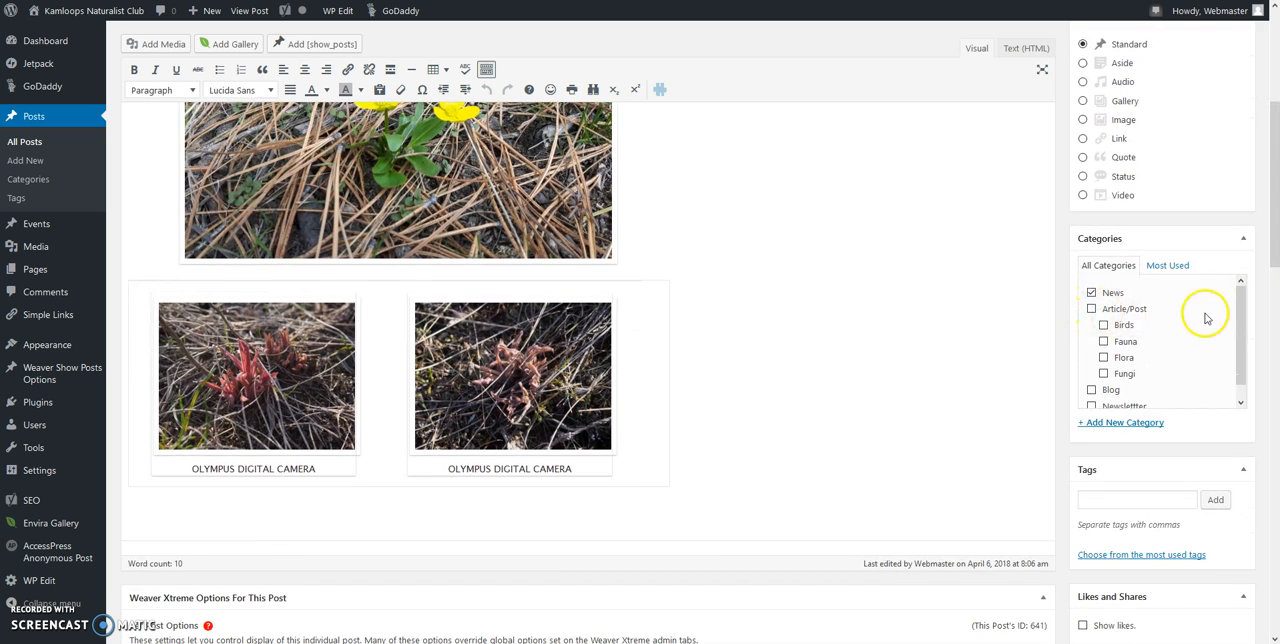
left_click(1103, 358)
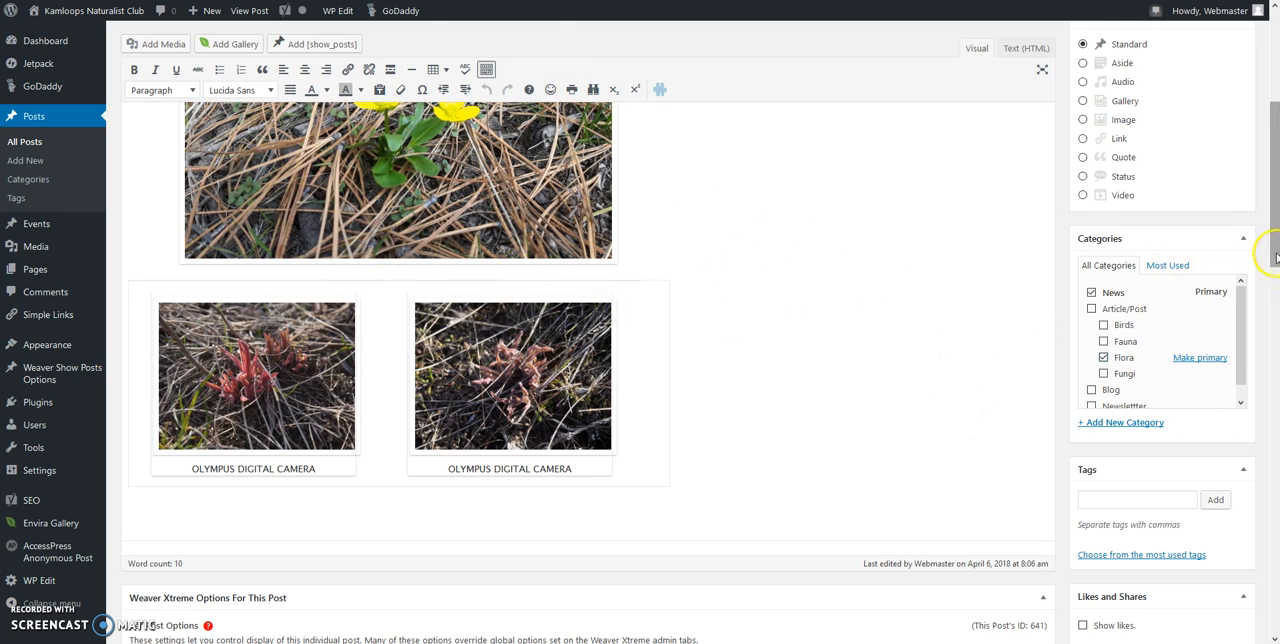
scroll(1275, 258, "down", 1)
left_click_drag(1238, 298, 1232, 271)
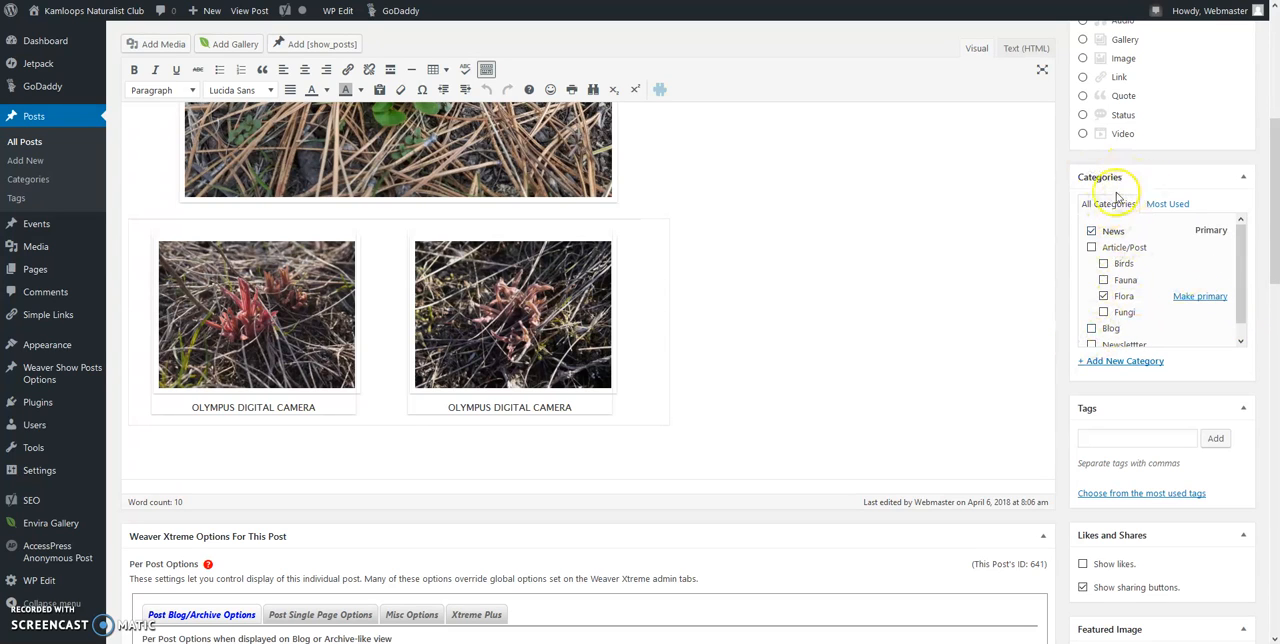
Step: Add the tags fungi and wildflowers to the post
left_click(1133, 440)
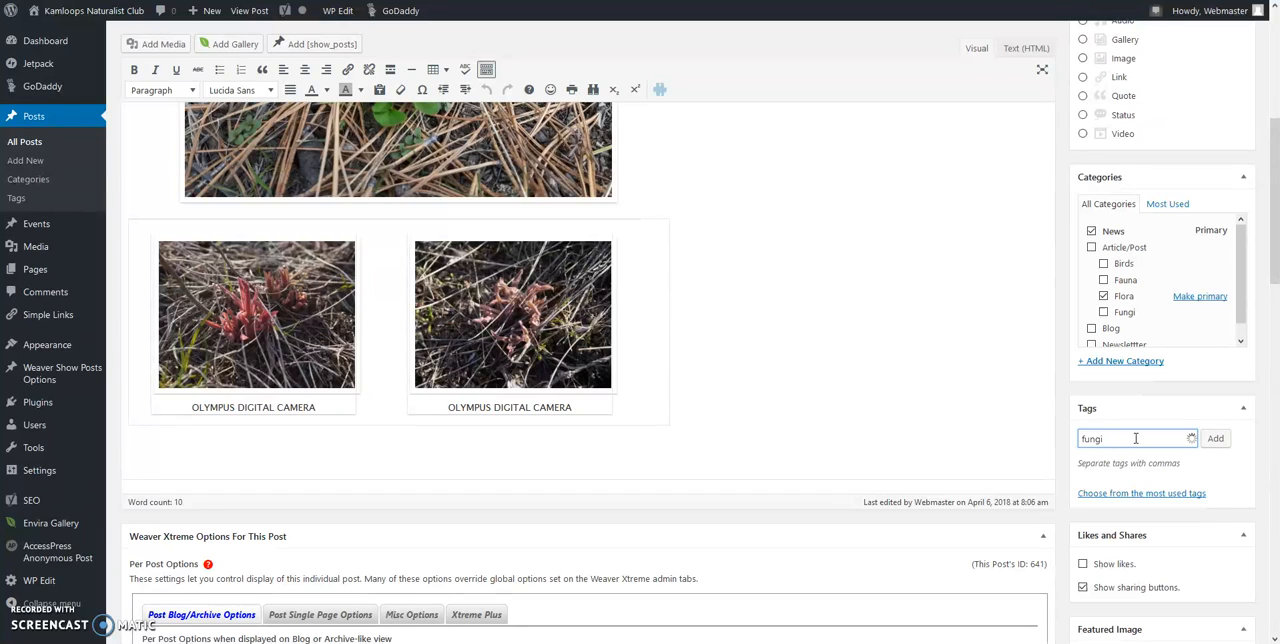
type("fungi, wildflowers")
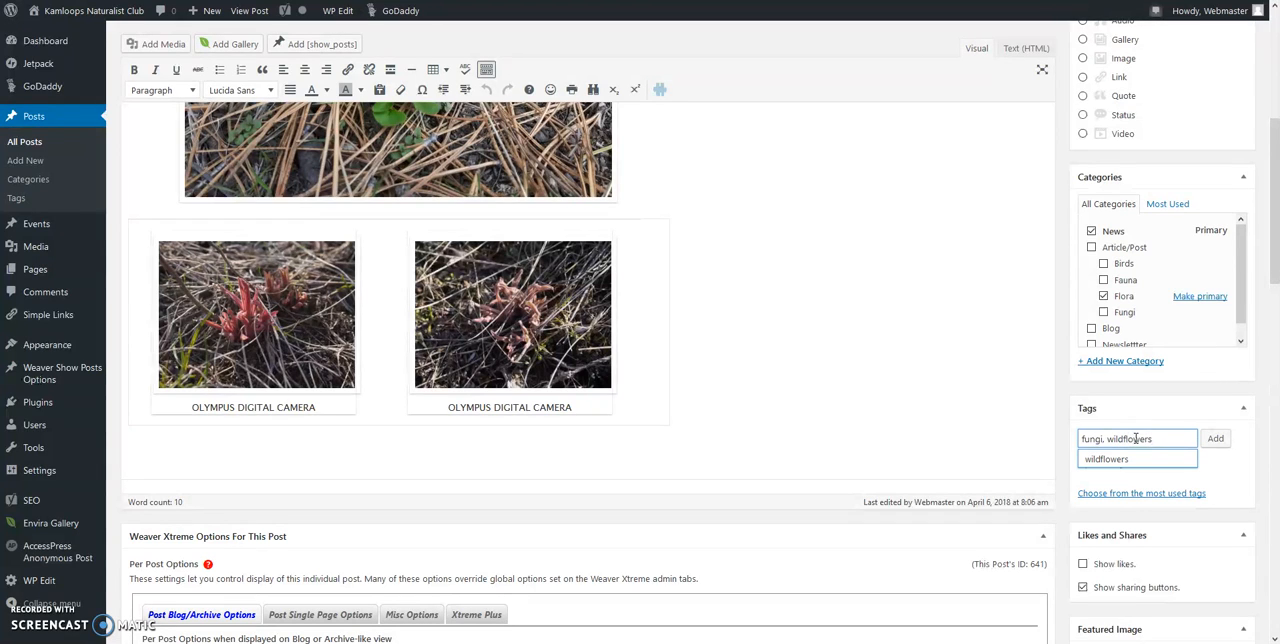
left_click(1215, 438)
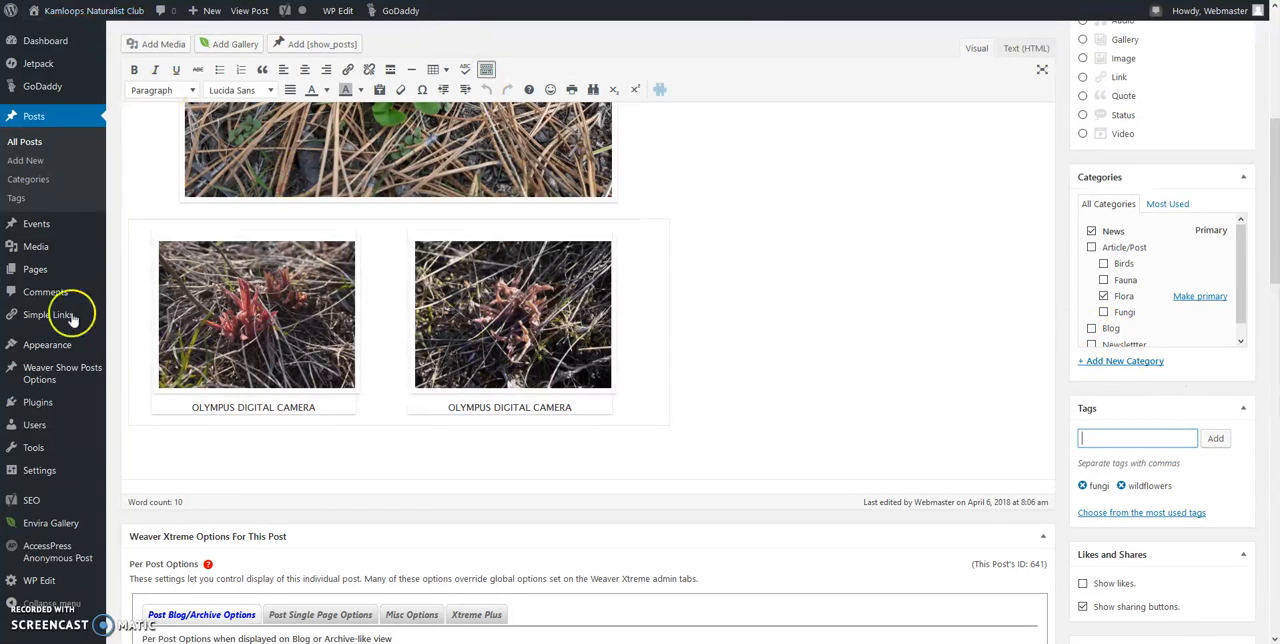
mouse_move(71, 55)
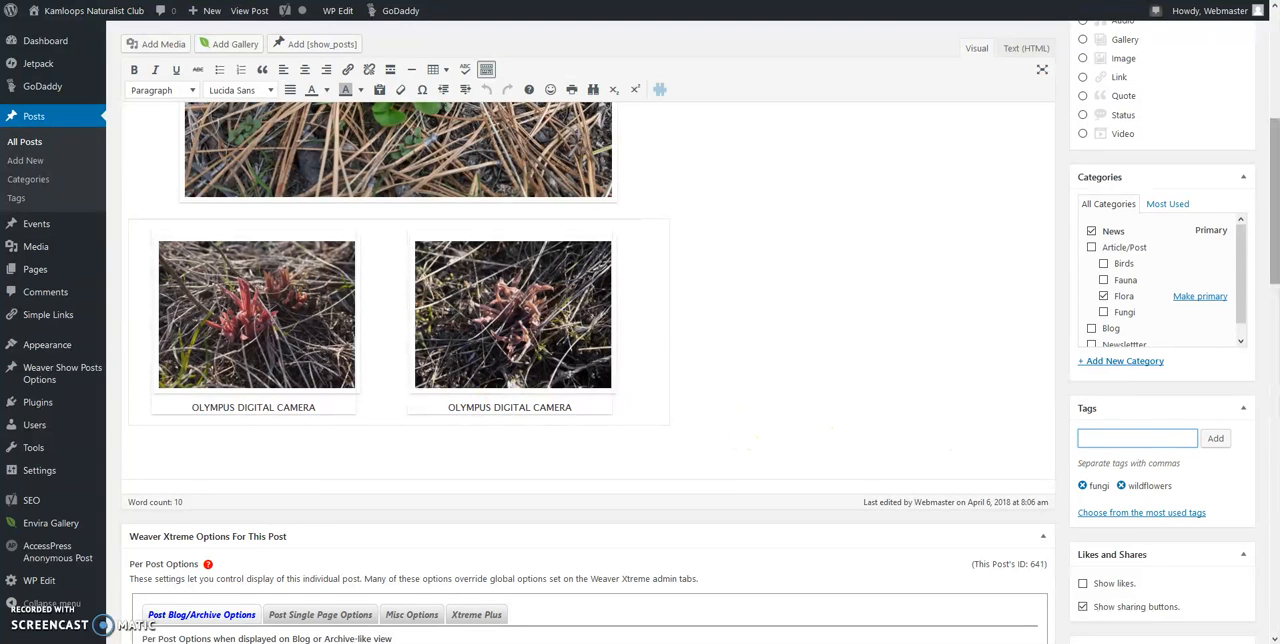
Step: Open the media library for choosing the post's featured image
scroll(1276, 262, "down", 3)
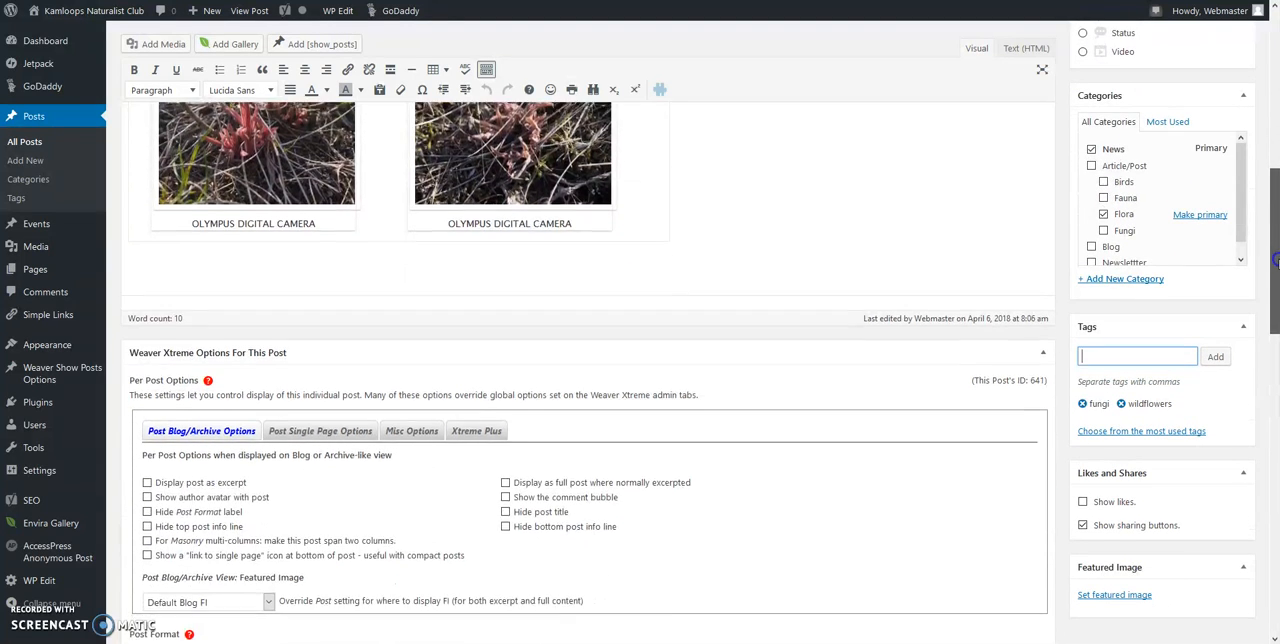
scroll(1276, 262, "down", 2)
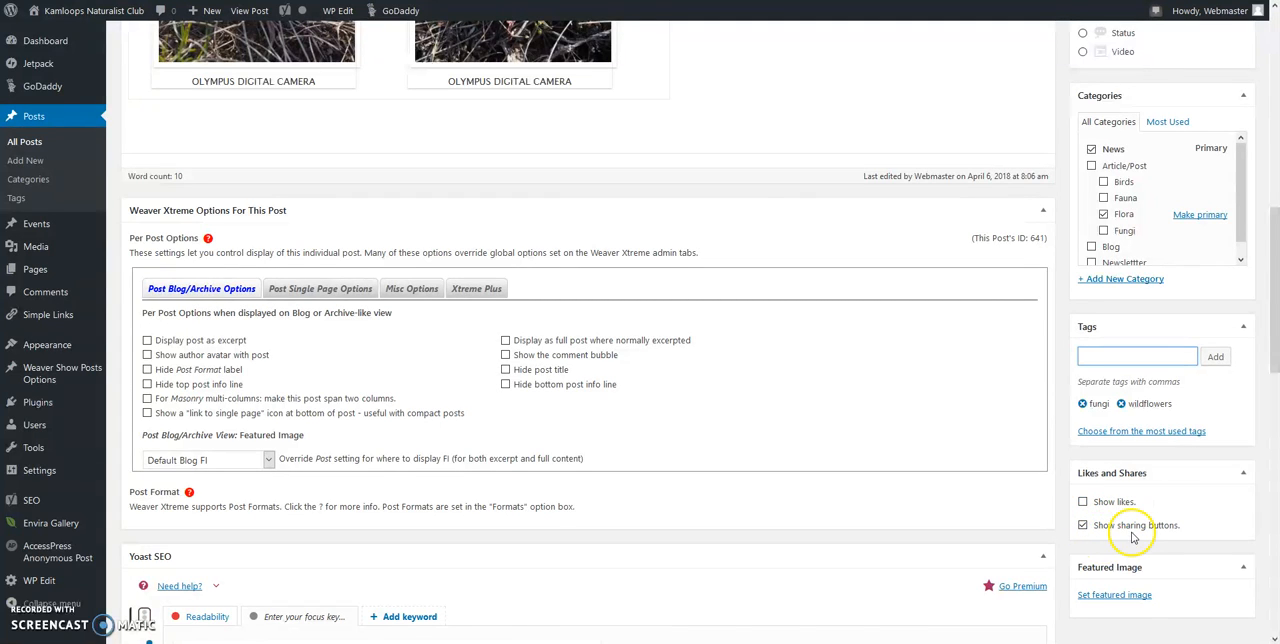
left_click(1082, 527)
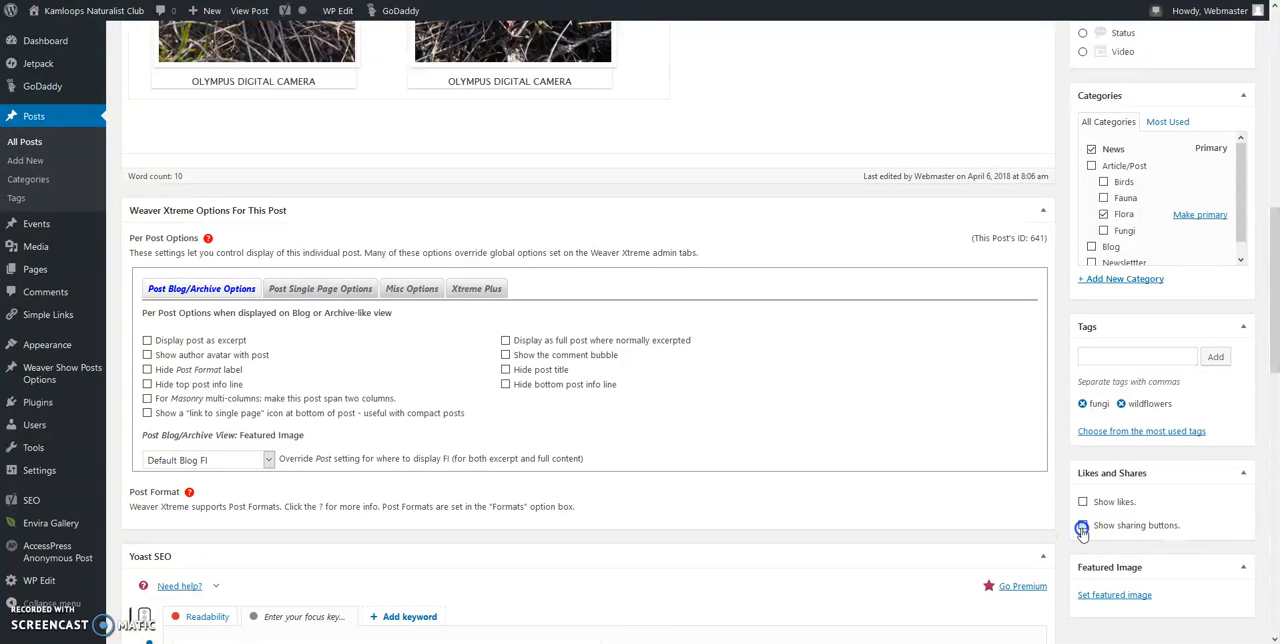
scroll(1136, 610, "down", 2)
left_click(1114, 596)
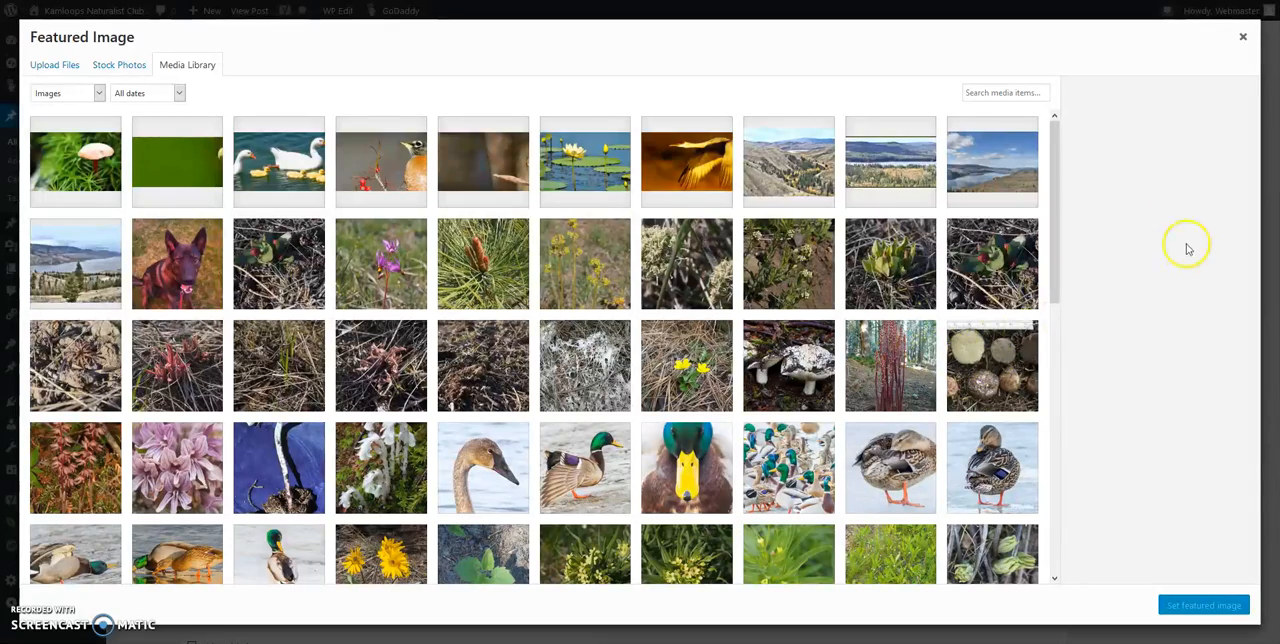
left_click_drag(1049, 268, 1083, 346)
left_click(1003, 392)
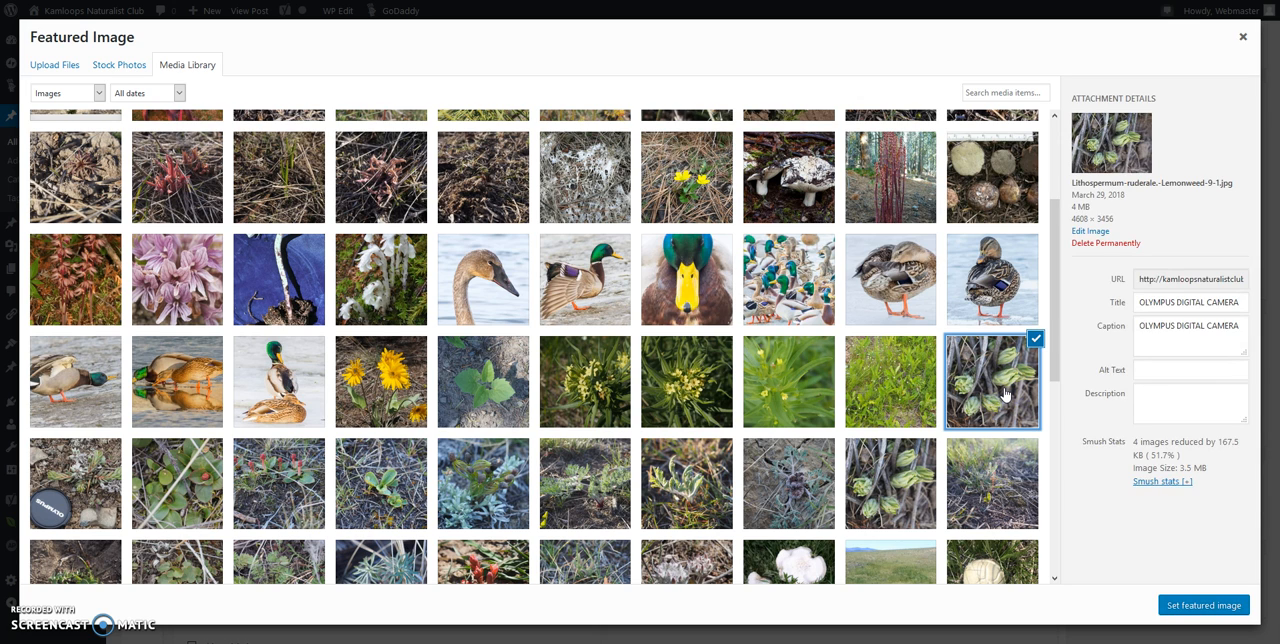
left_click(1036, 338)
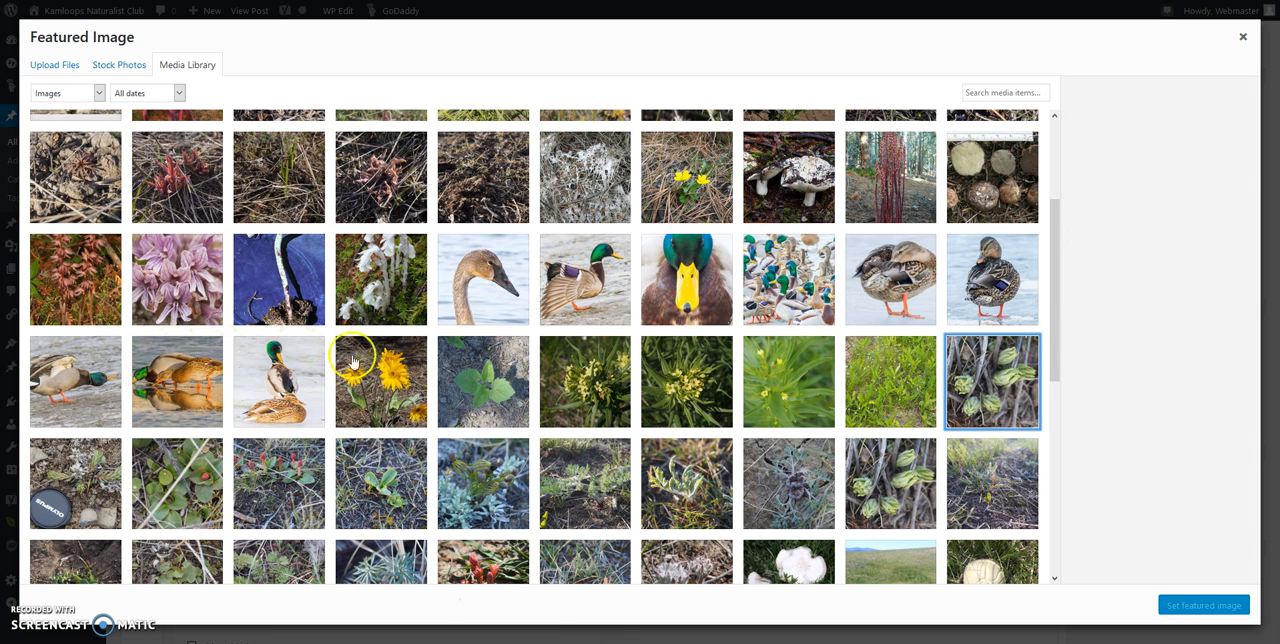
left_click(372, 283)
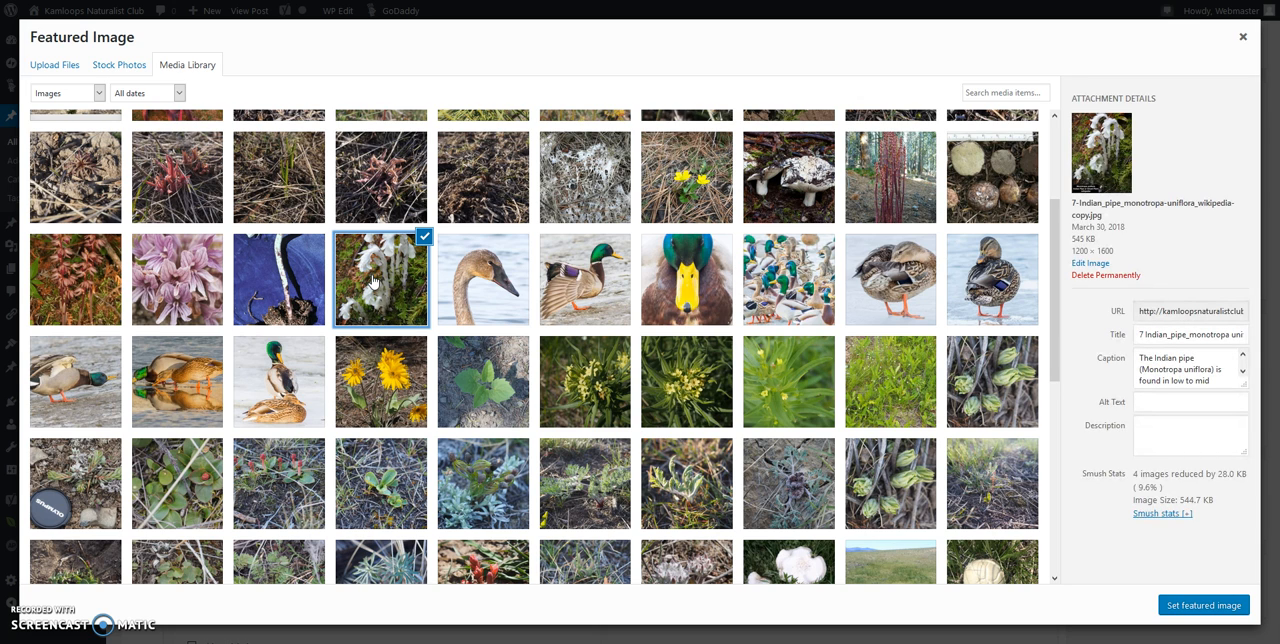
left_click(424, 239)
left_click_drag(1051, 343, 1045, 262)
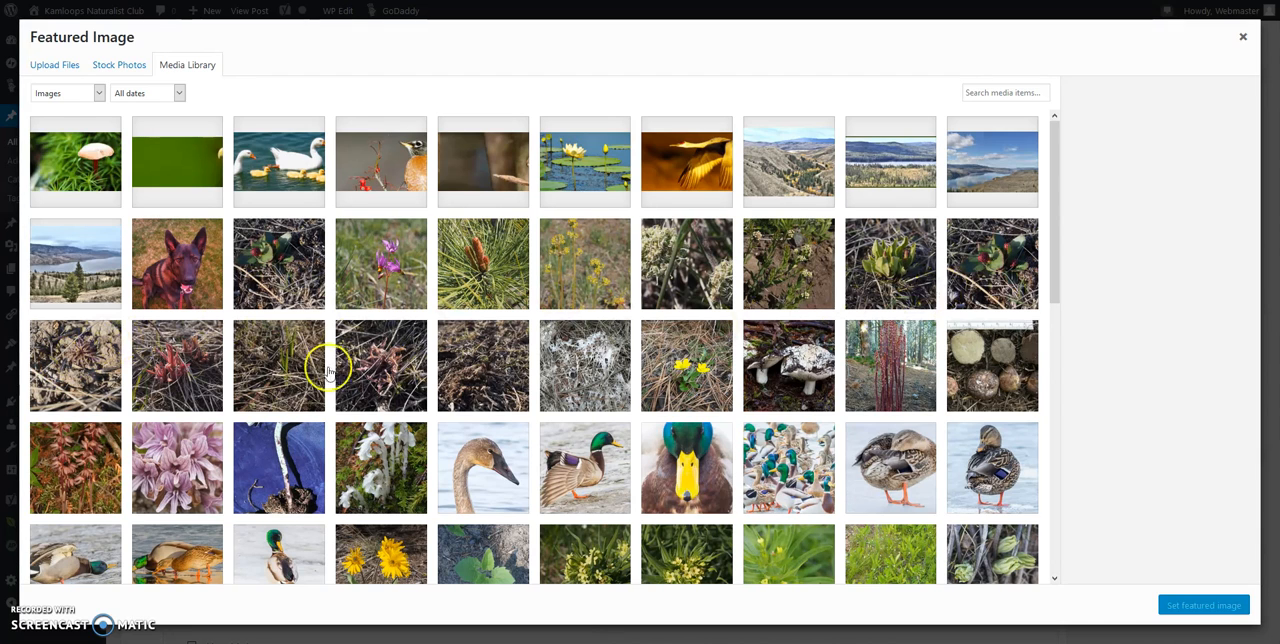
Step: Set the photo P1010061.jpg as the post's featured image and save the draft
left_click(80, 373)
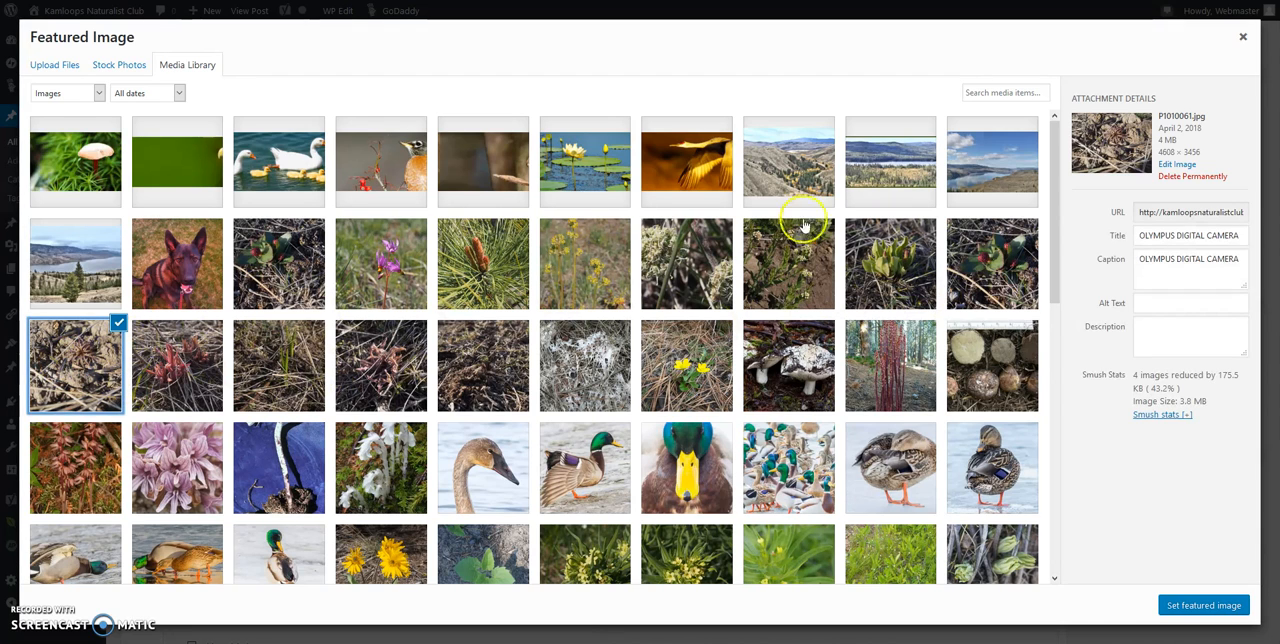
left_click(1204, 605)
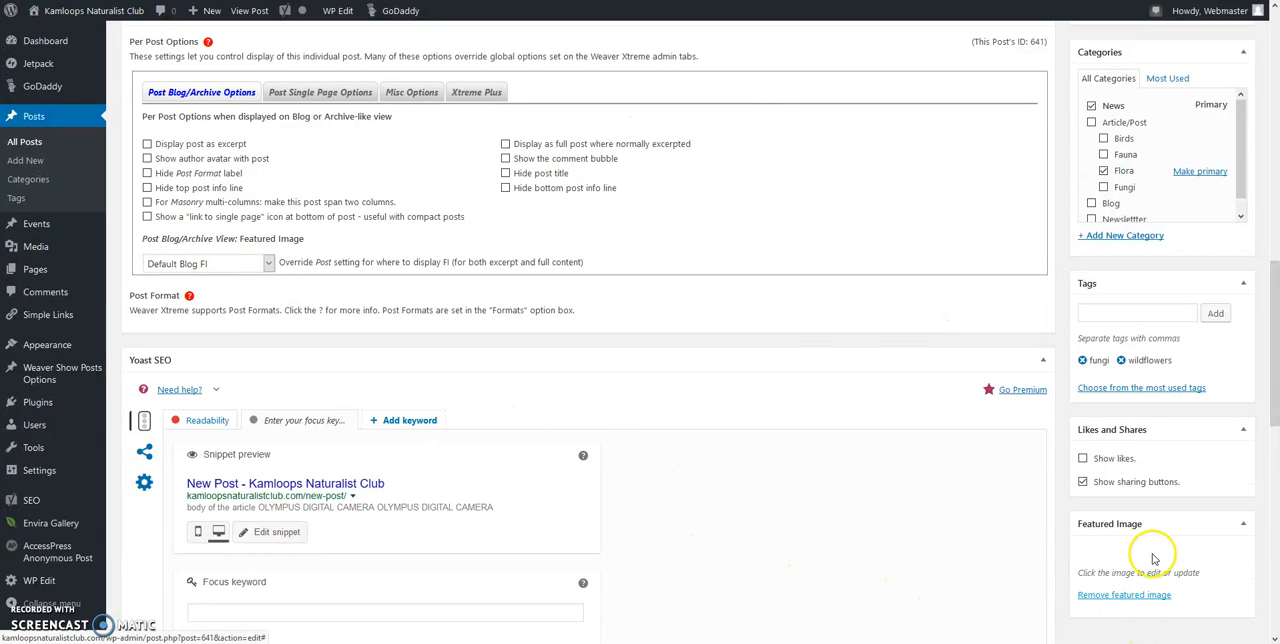
left_click_drag(1270, 320, 1270, 60)
left_click(1103, 82)
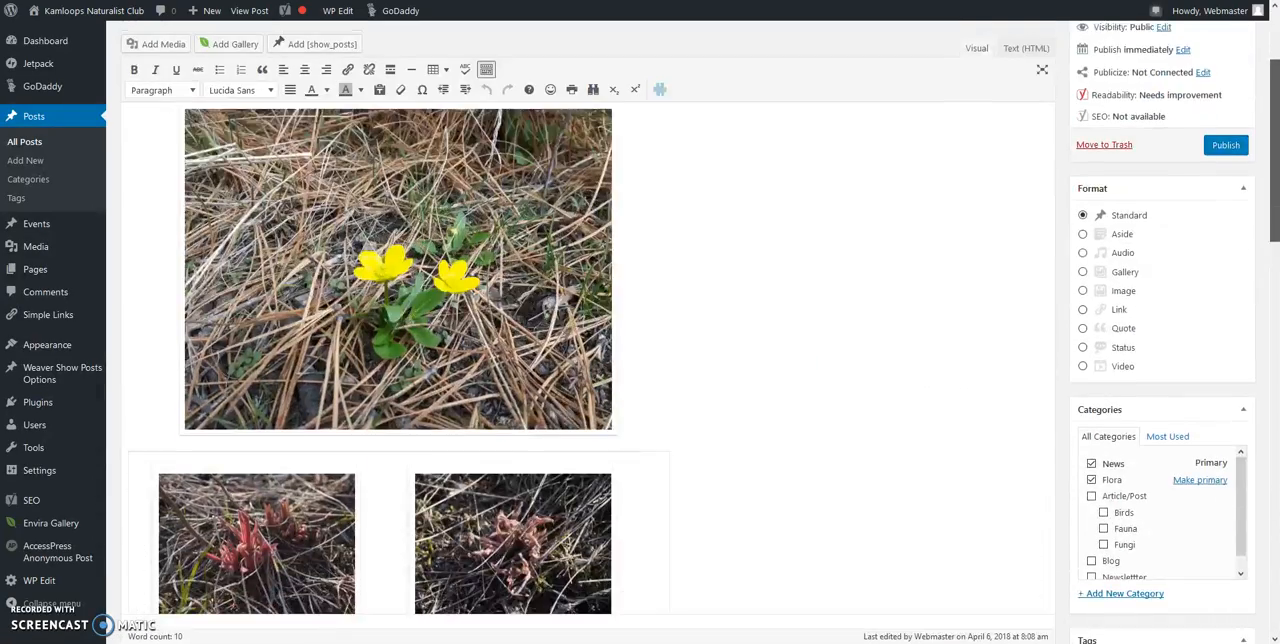
Step: Collapse the Weaver Xtreme options section below the post and toggle the Allow comments setting under Discussion
left_click_drag(1275, 178, 1255, 290)
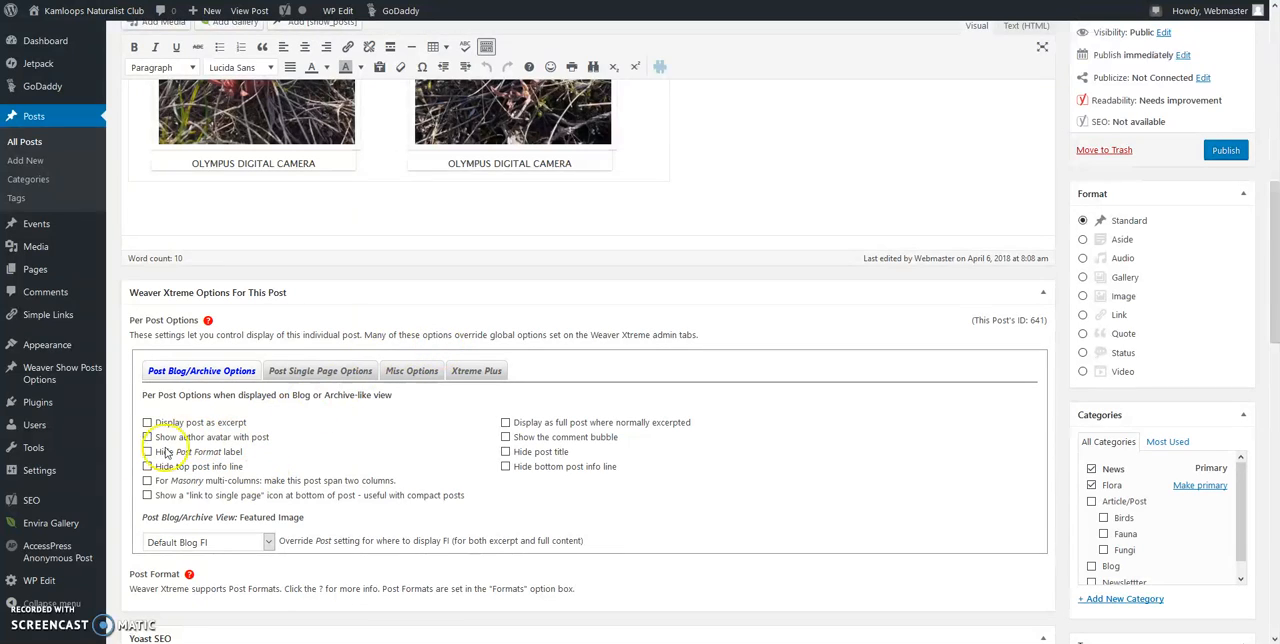
left_click(1045, 293)
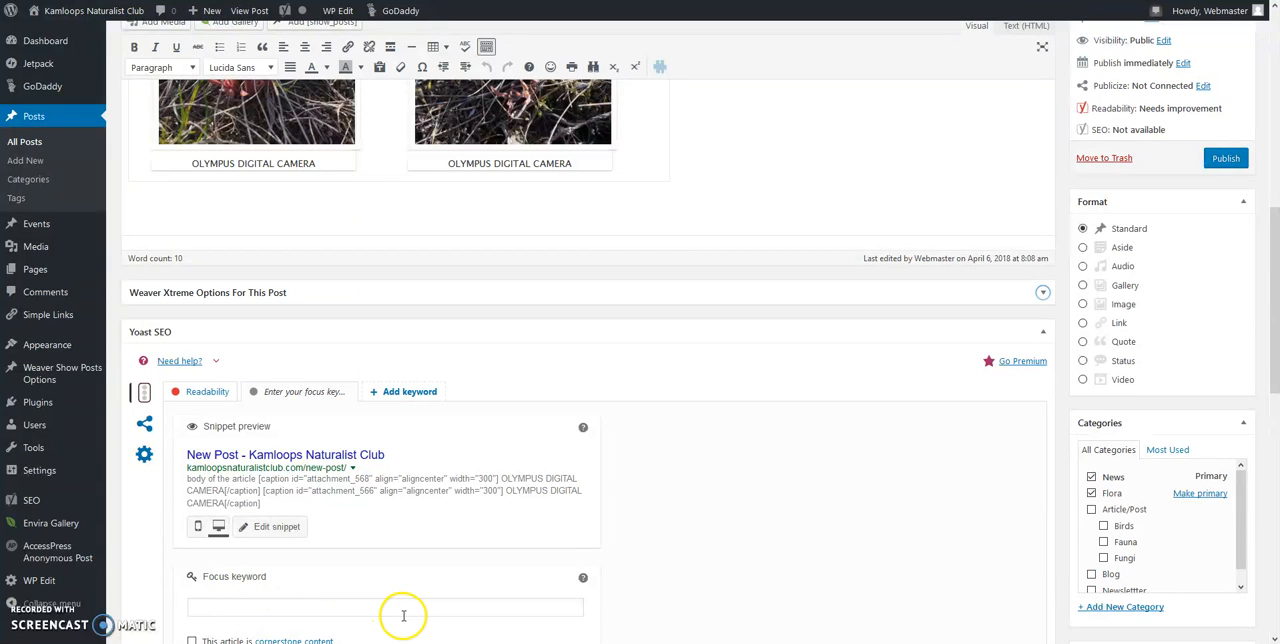
left_click_drag(1272, 303, 1275, 523)
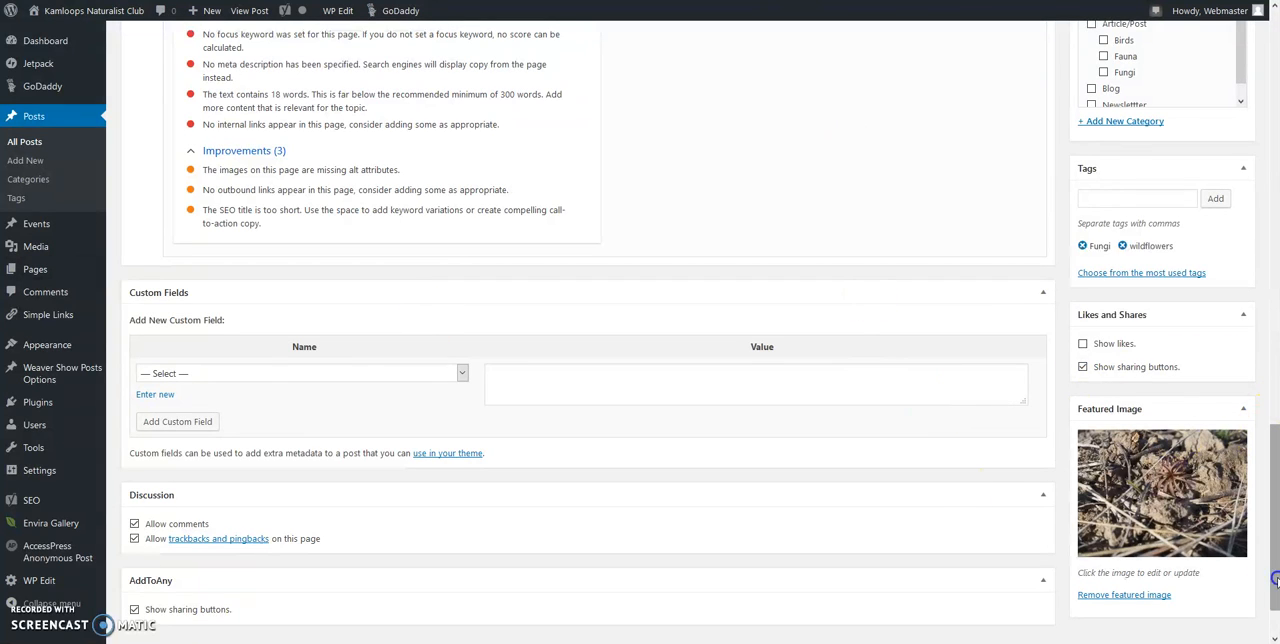
left_click_drag(1275, 580, 1275, 602)
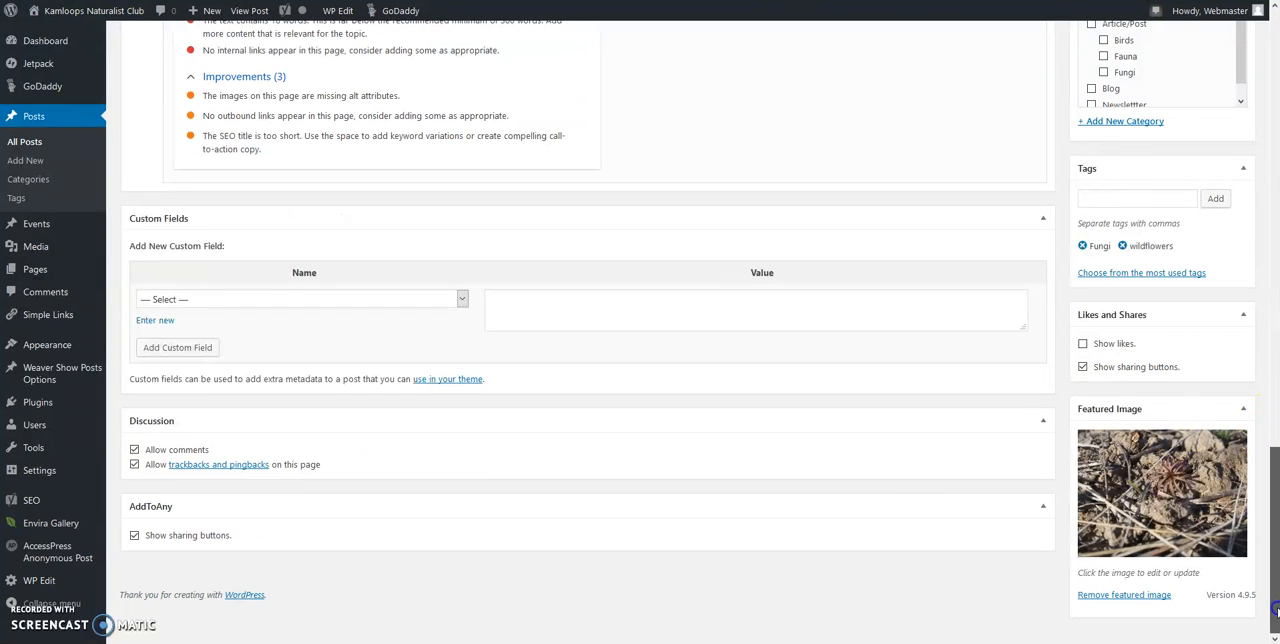
left_click(134, 450)
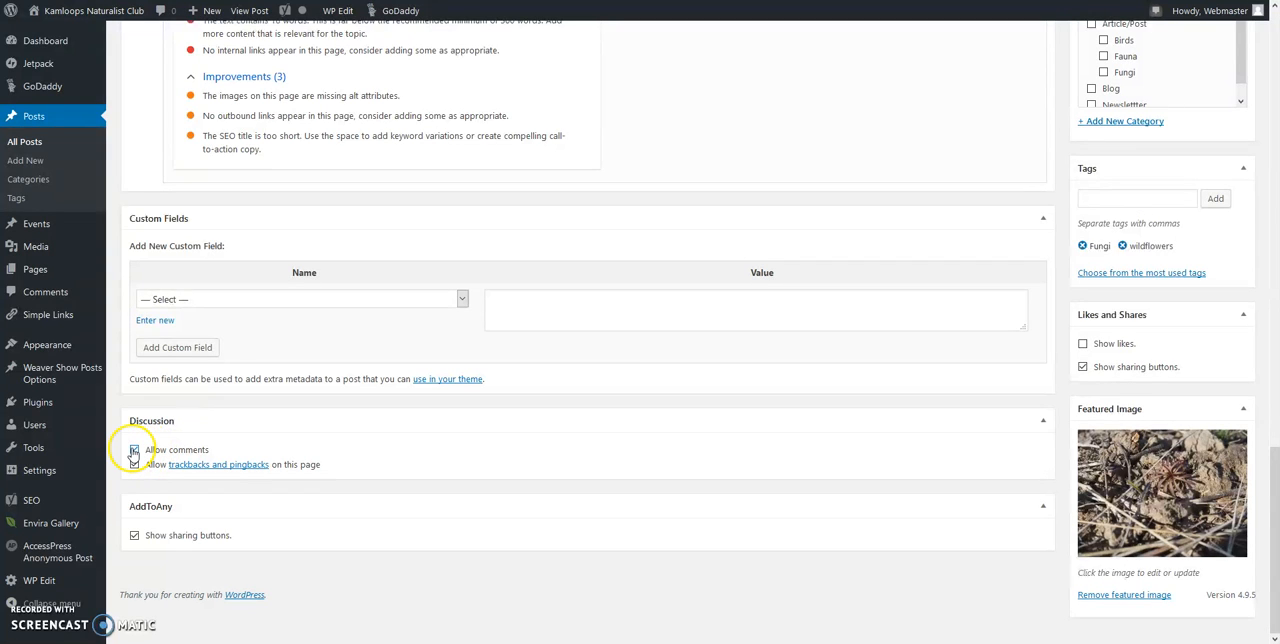
Step: Leave comments, trackbacks and pingbacks allowed on the post and save the draft
left_click(136, 465)
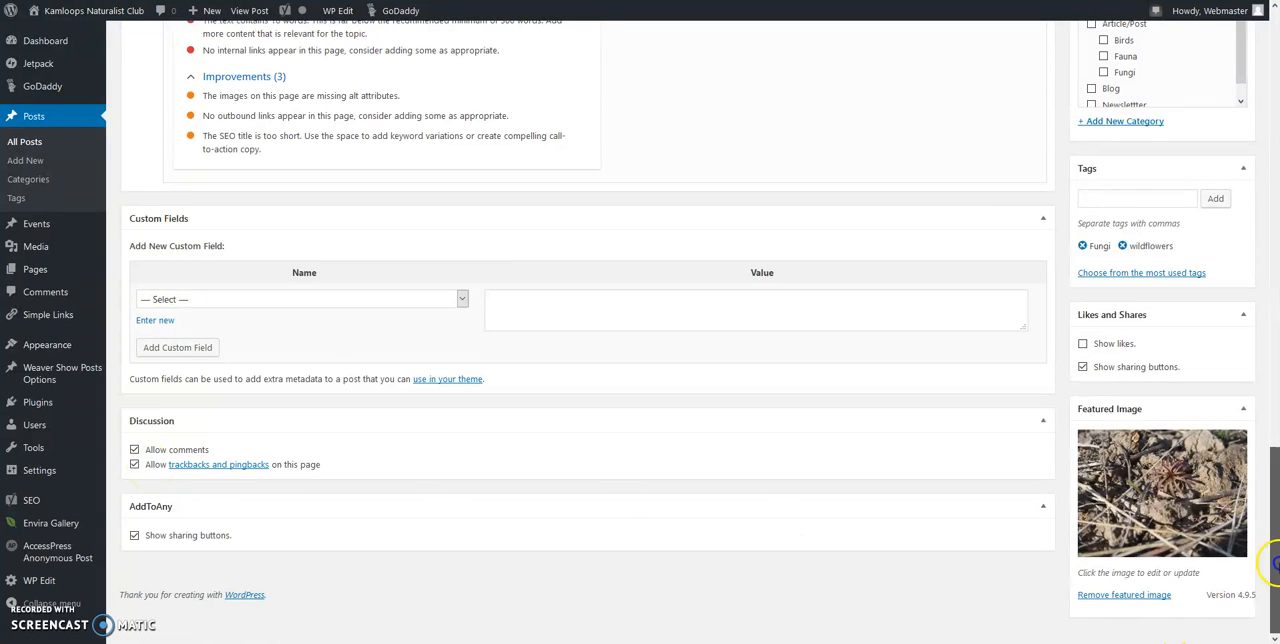
scroll(1274, 560, "up", 2)
scroll(1274, 500, "up", 10)
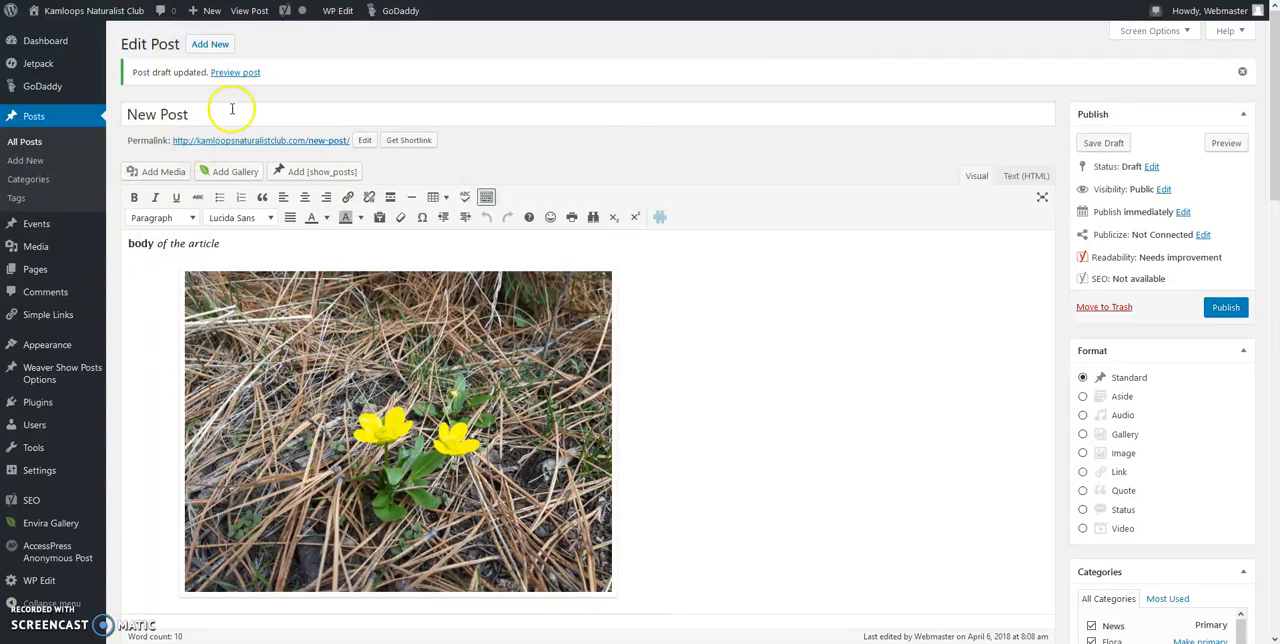
left_click(1088, 146)
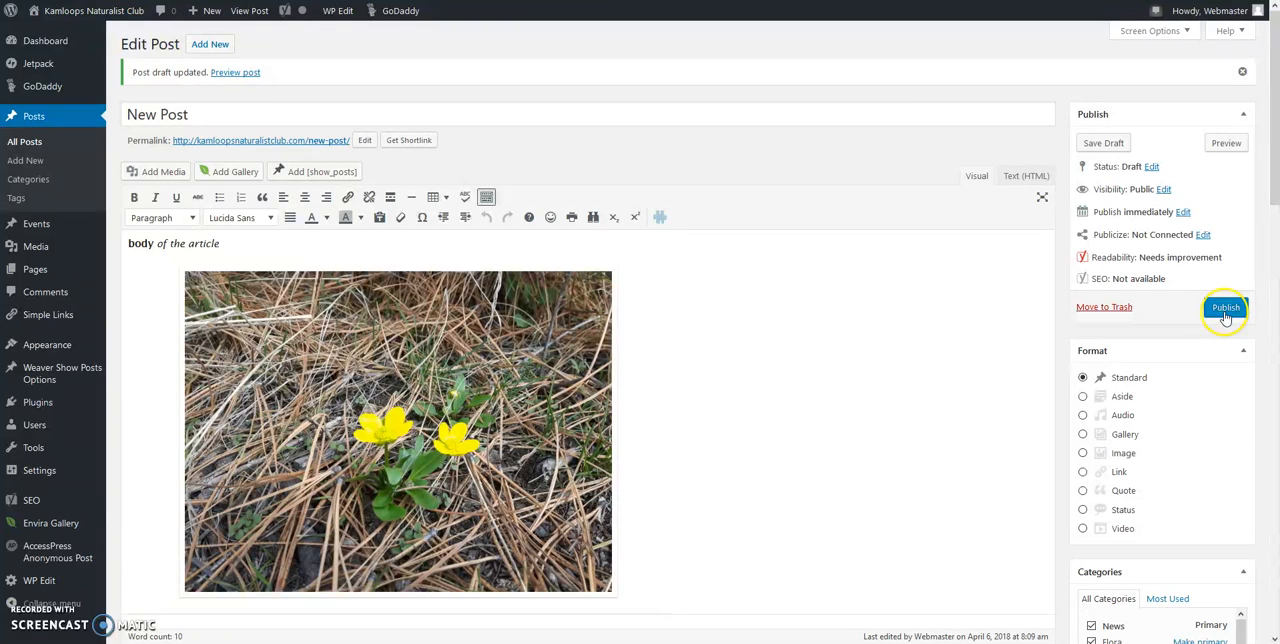
Step: Schedule the post for publication on April 8, 2018 at 08:09
left_click(1183, 216)
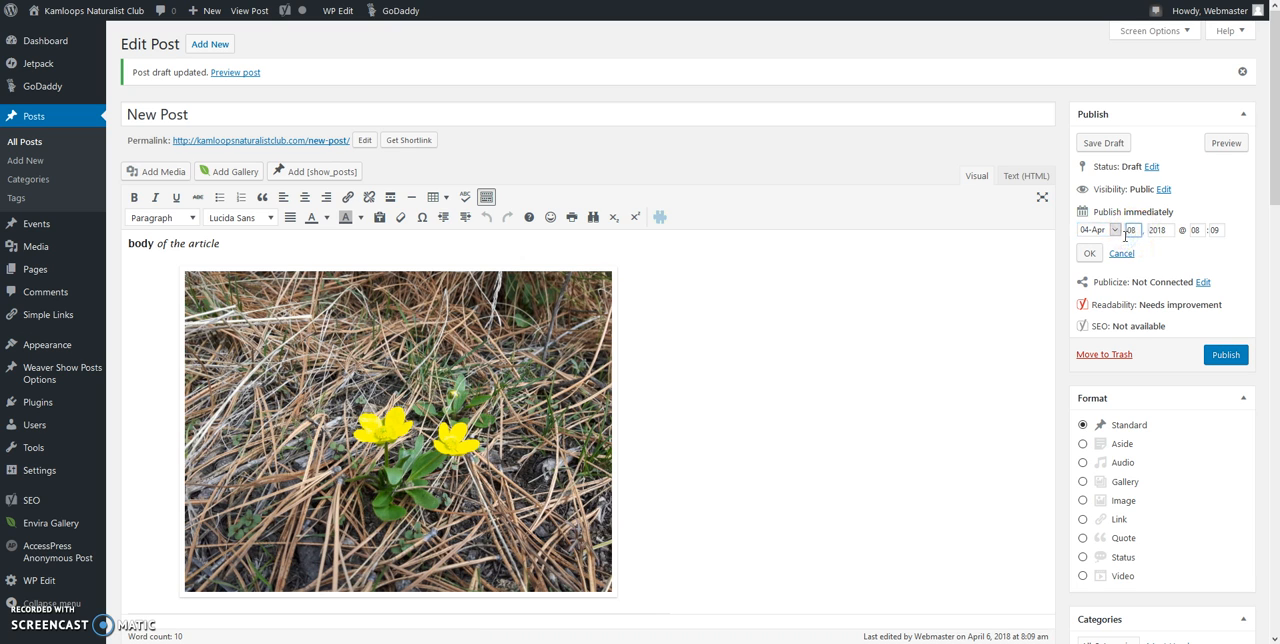
left_click(1197, 232)
left_click(1089, 252)
left_click(1215, 314)
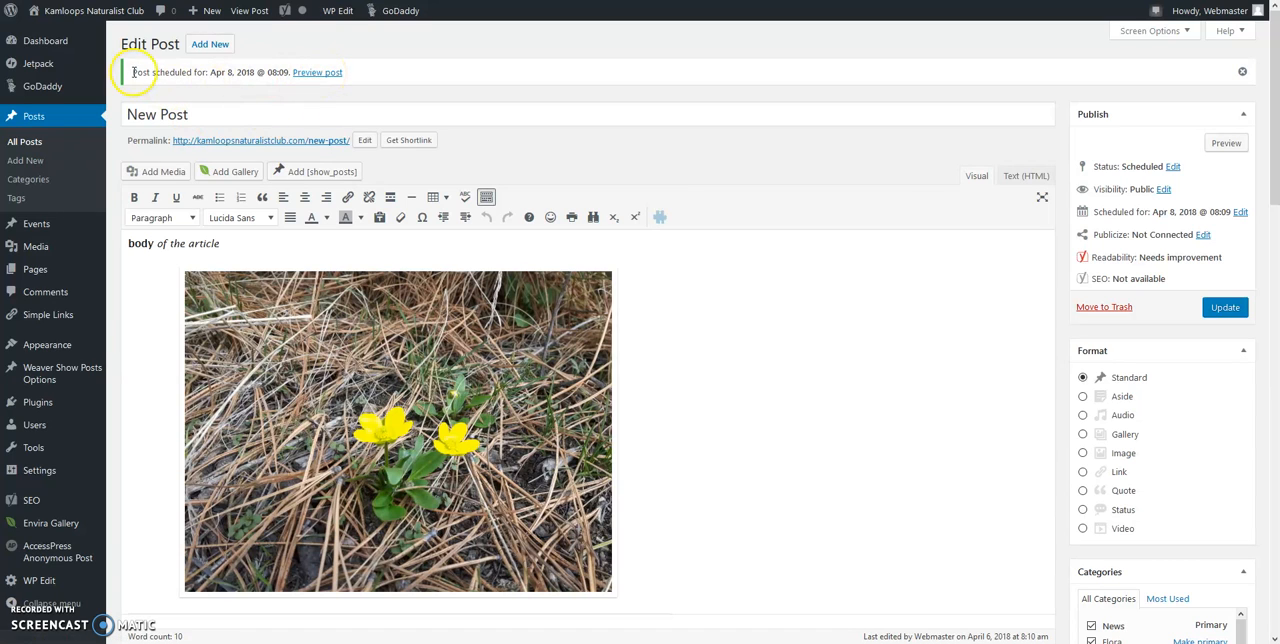
Step: View the scheduled post on the site and examine its featured image, body text and photo layout
left_click(252, 12)
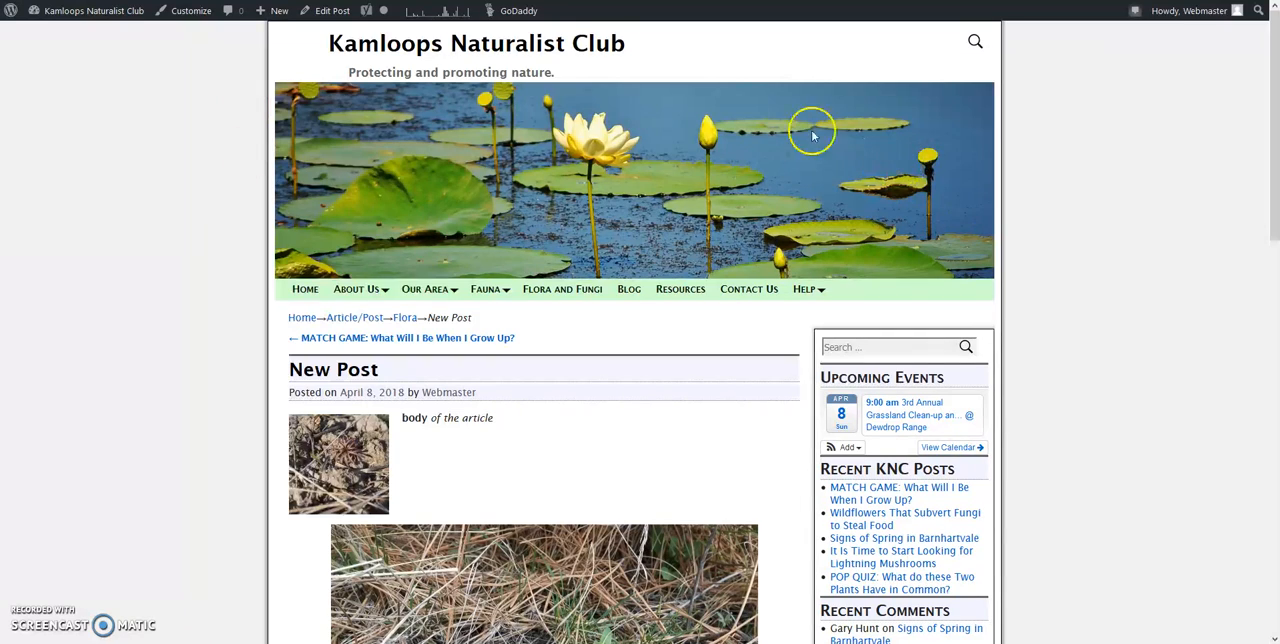
left_click_drag(1275, 205, 1275, 276)
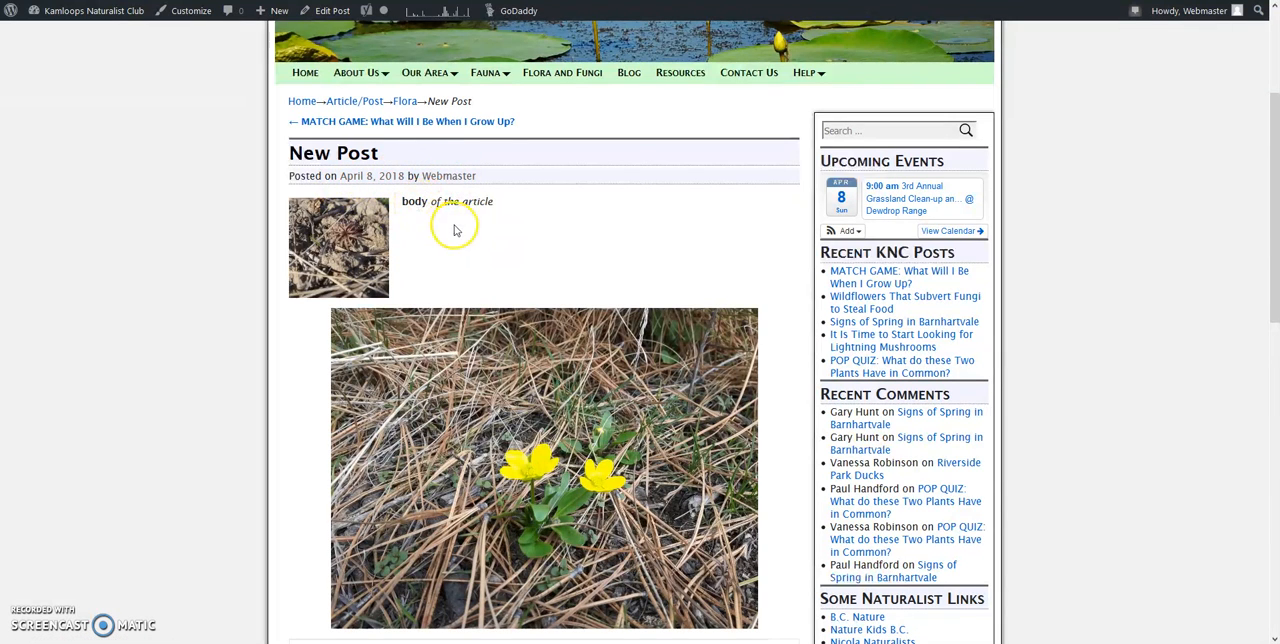
mouse_move(1275, 293)
left_mouse_down()
mouse_move(1275, 362)
mouse_move(1275, 305)
left_mouse_up()
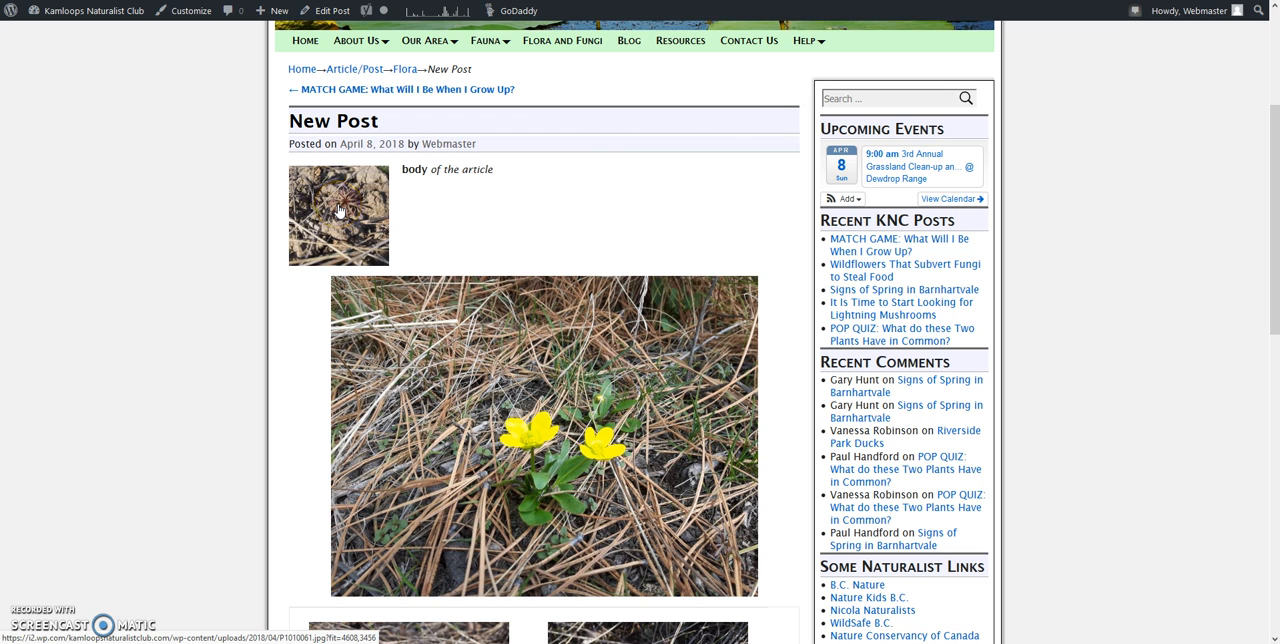
left_click_drag(1275, 262, 1186, 157)
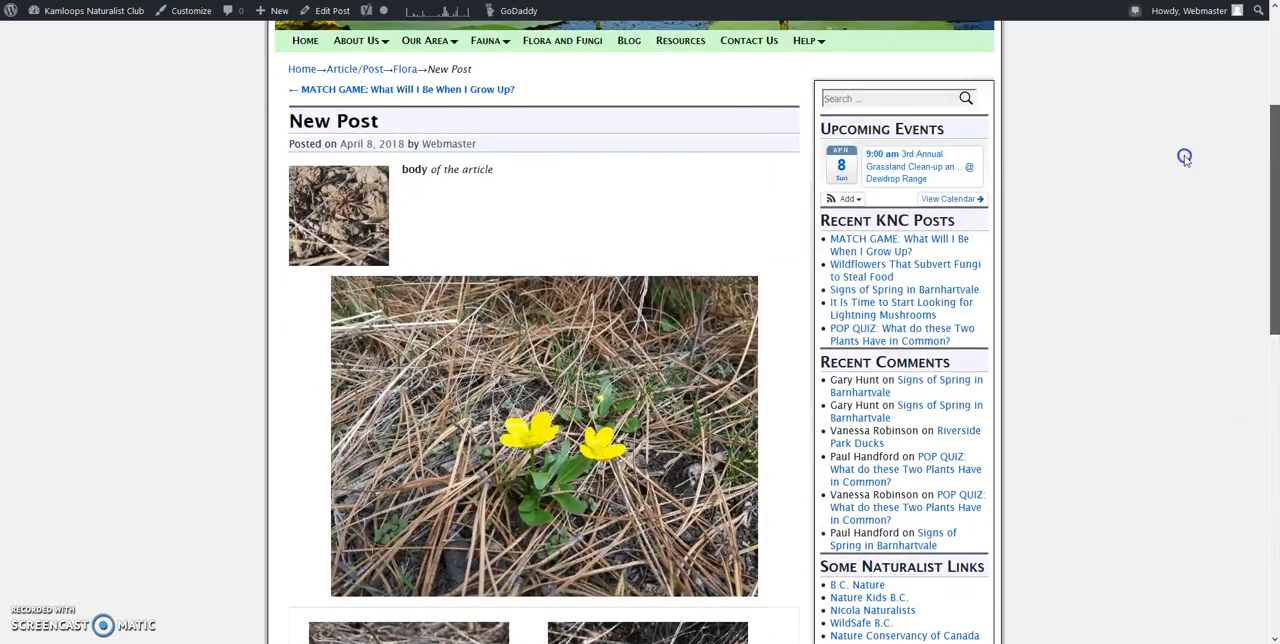